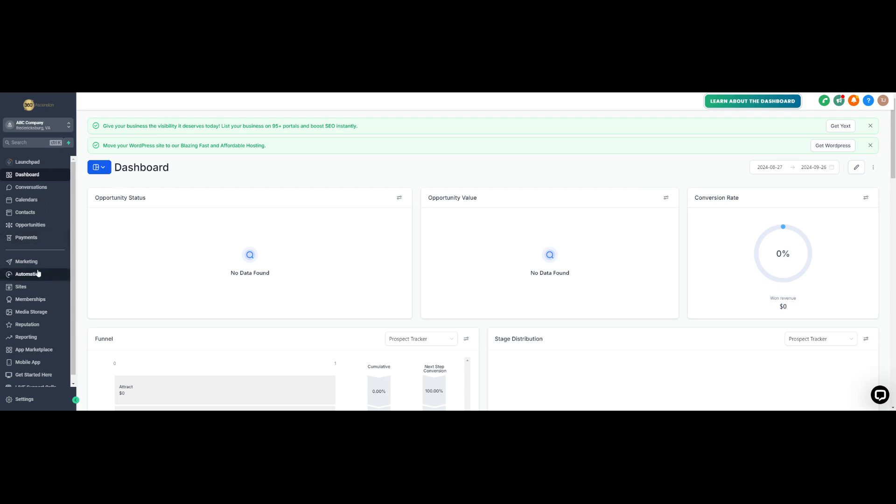
# Step: Create a new blank template under the Documents & Contracts templates in Payments
pyautogui.click(28, 238)
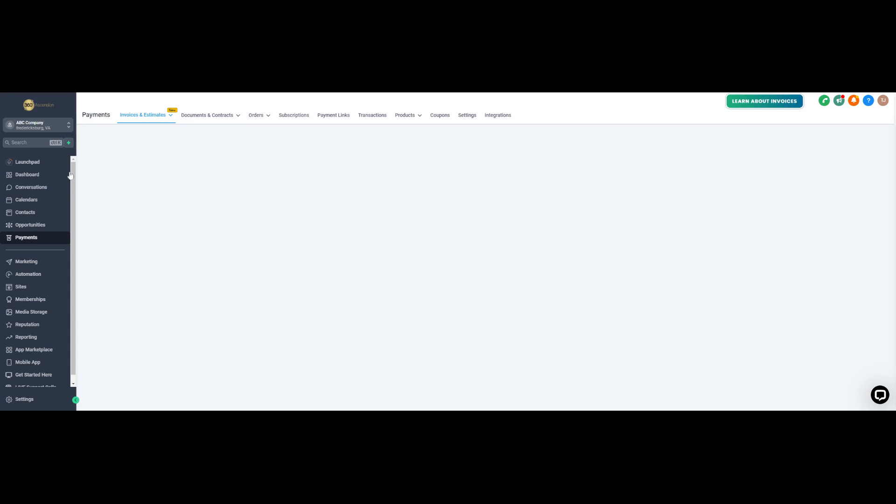
pyautogui.moveTo(201, 119)
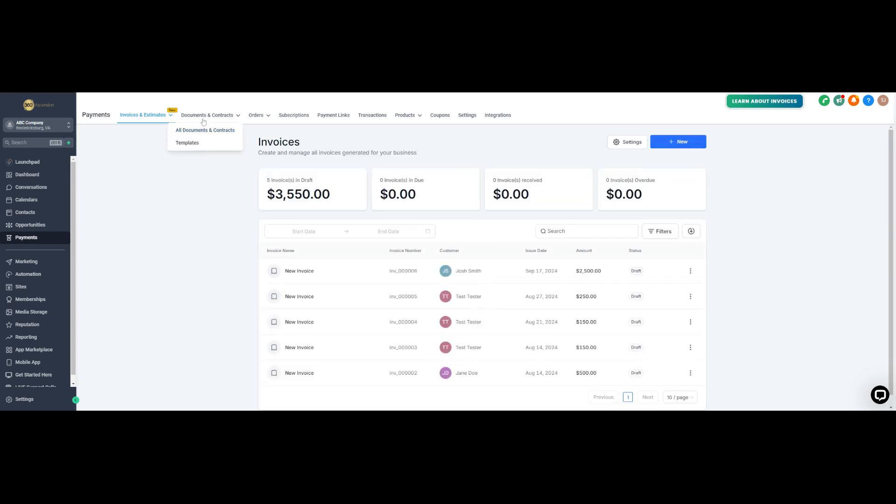
pyautogui.click(194, 146)
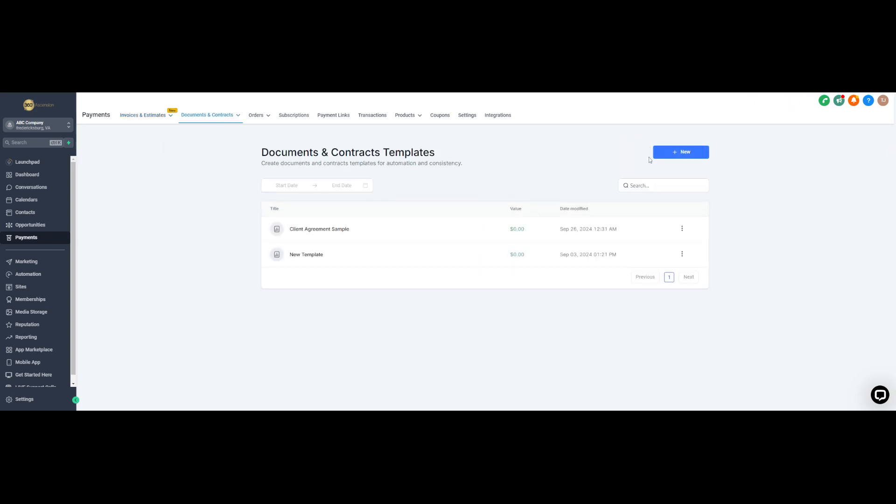
pyautogui.click(680, 156)
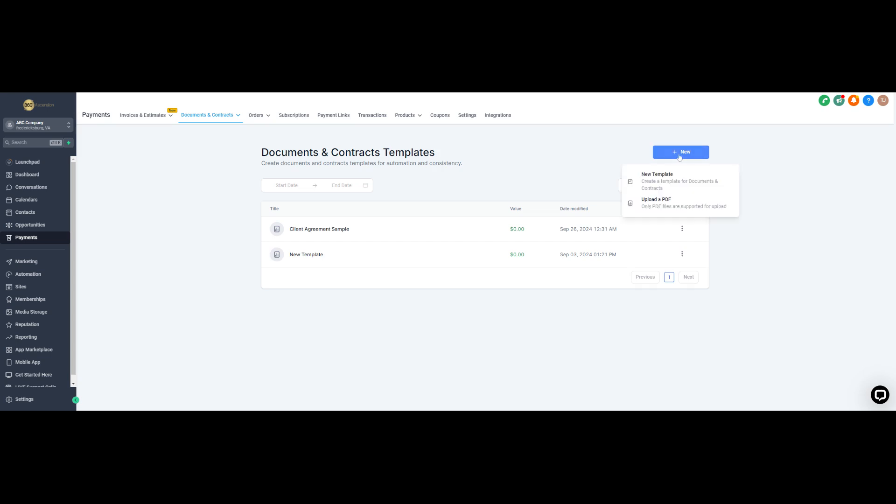
pyautogui.click(668, 186)
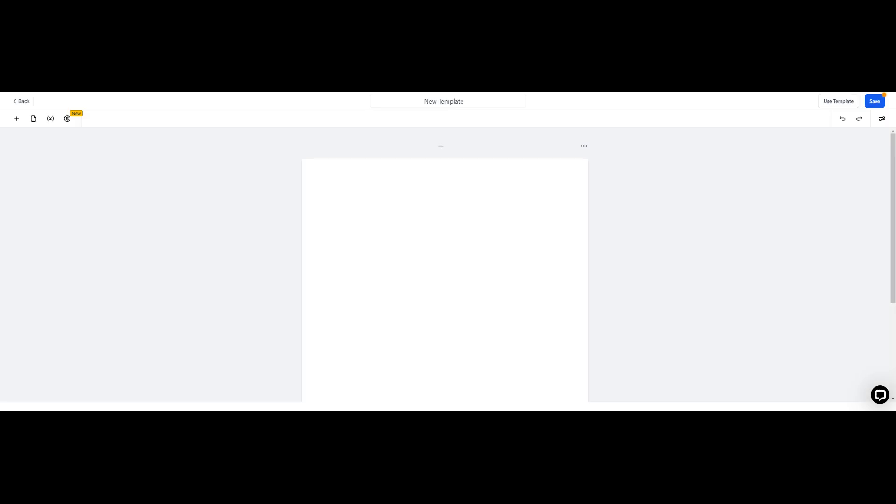
# Step: Rename the template as "Contract Sample - Copy/Paste Version"
pyautogui.click(450, 105)
pyautogui.doubleClick(451, 101)
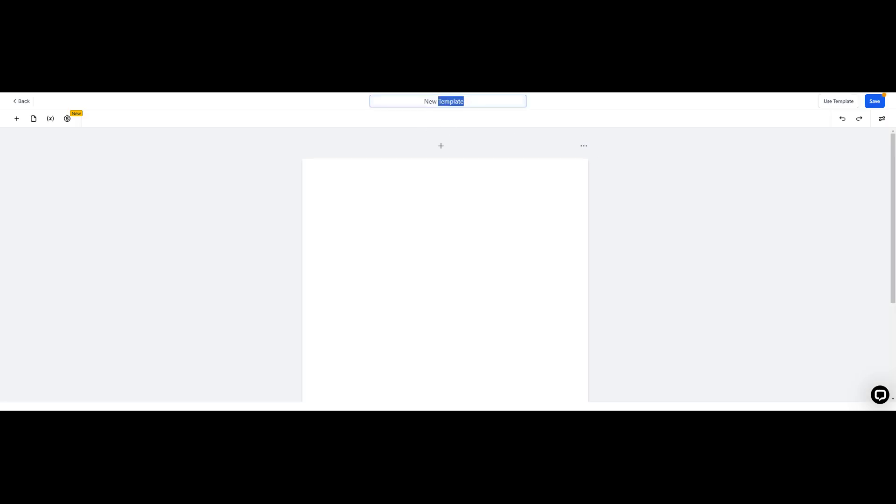
pyautogui.hotkey('ctrl', 'a')
pyautogui.write('Contract E')
pyautogui.press('BackSpace')
pyautogui.write('Sample - Copy')
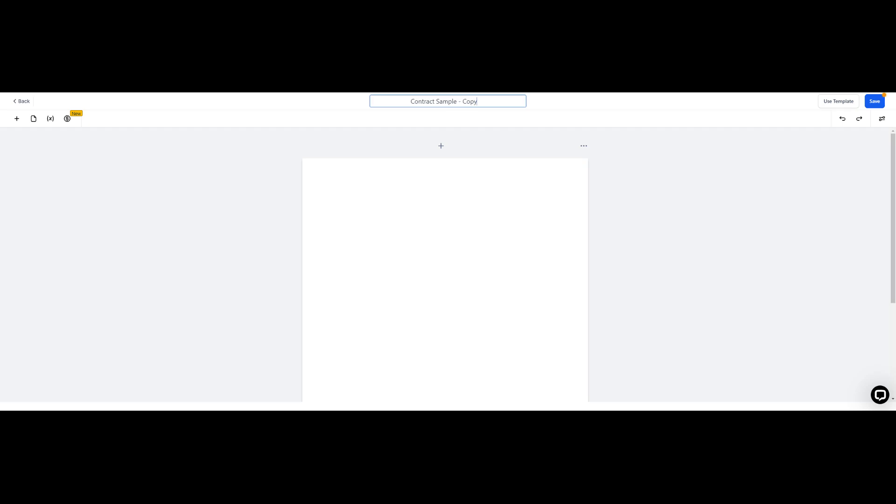
pyautogui.write('/Paste Version')
pyautogui.click(125, 410)
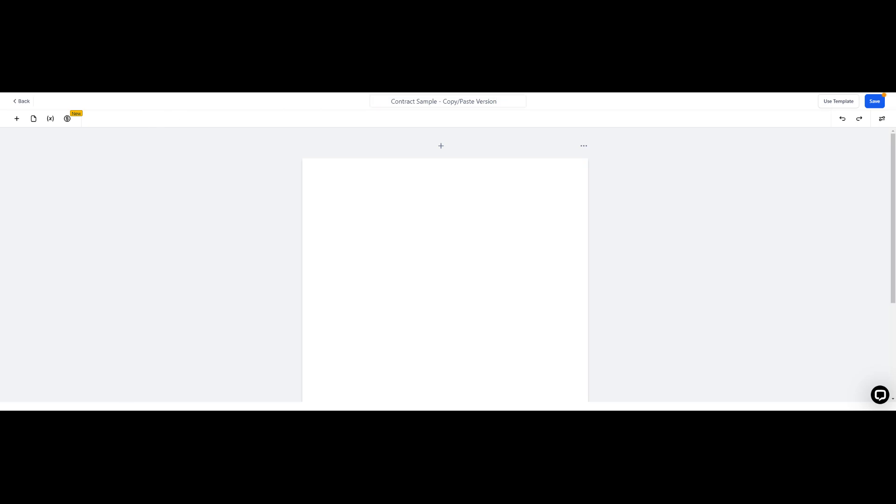
# Step: Add an image block at the start of the page and fill it with the newly uploaded Sample Logo.jfif
pyautogui.click(17, 123)
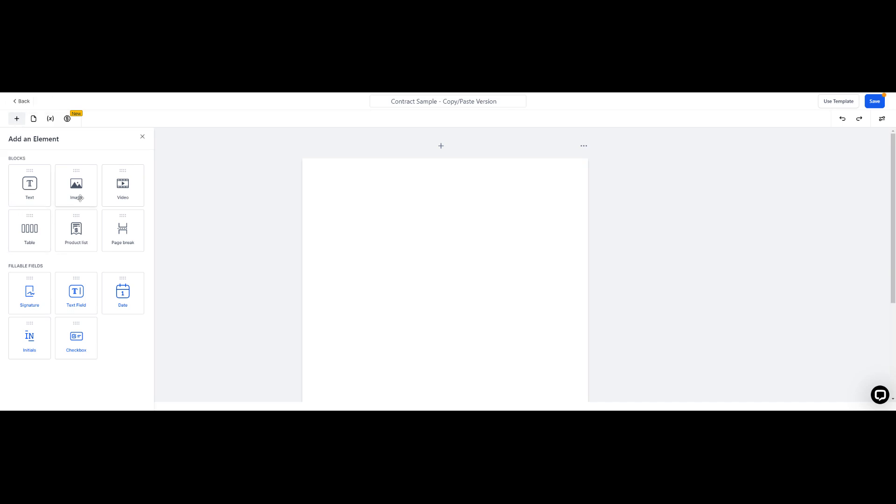
pyautogui.moveTo(80, 198); pyautogui.dragTo(442, 212)
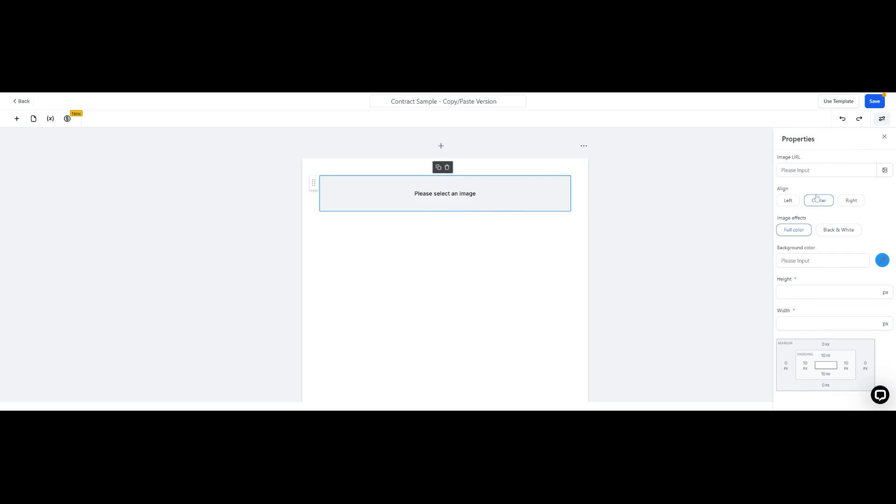
pyautogui.click(885, 171)
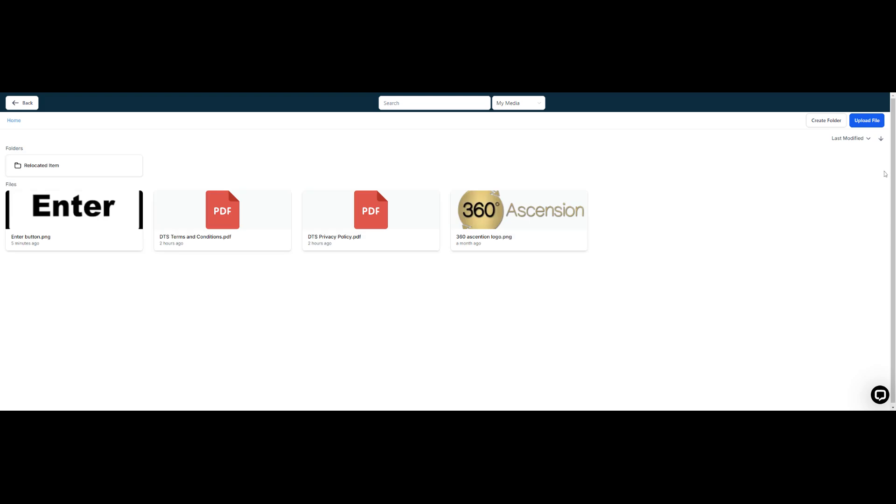
pyautogui.click(865, 124)
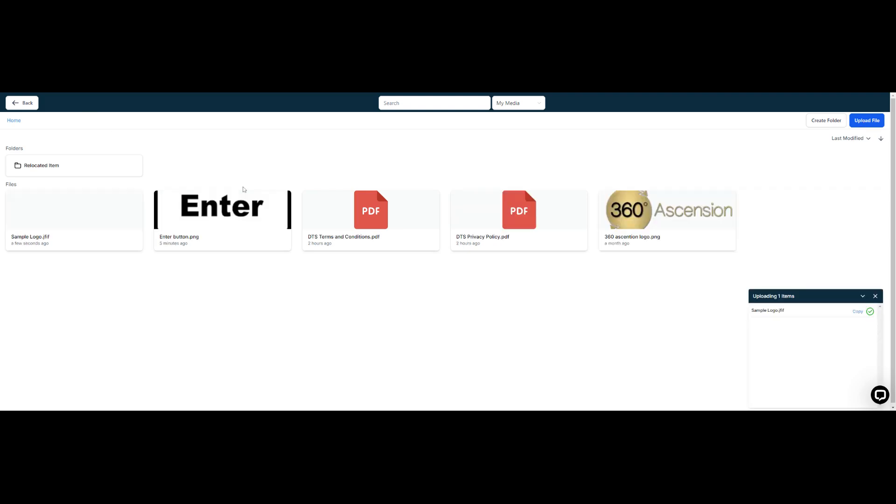
pyautogui.click(64, 220)
pyautogui.click(64, 220)
pyautogui.click(64, 219)
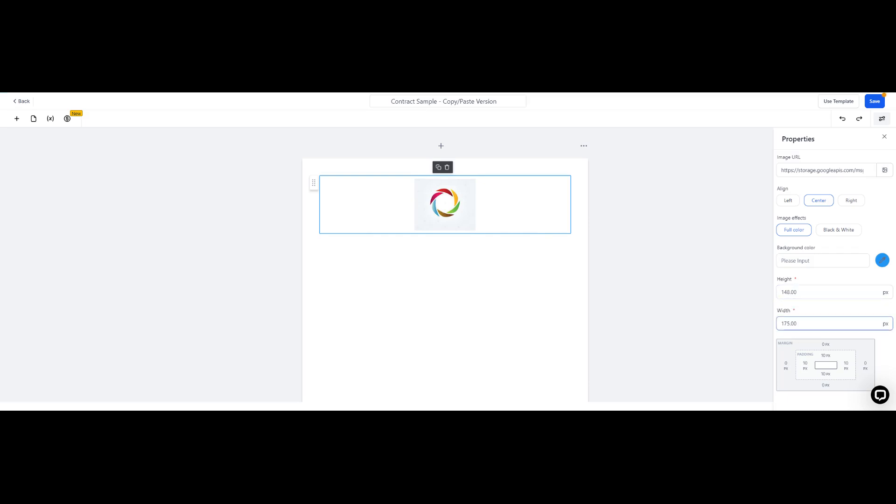
pyautogui.moveTo(790, 293); pyautogui.dragTo(782, 292)
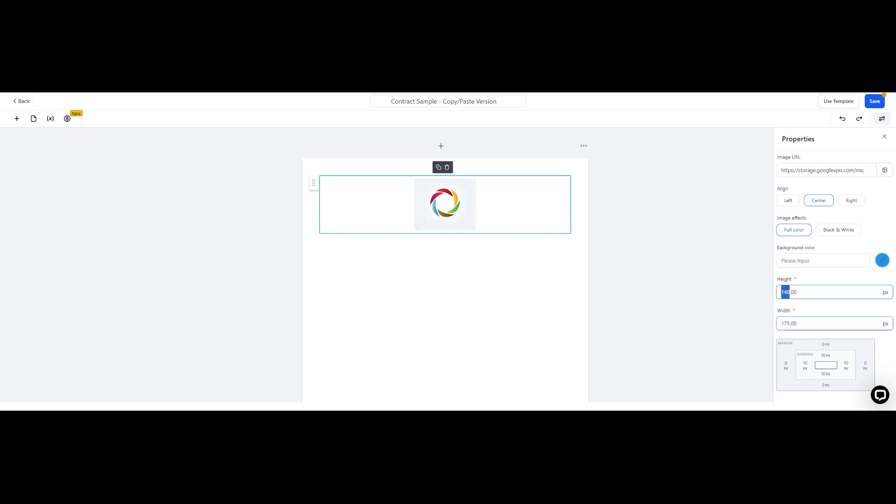
pyautogui.moveTo(787, 324); pyautogui.dragTo(781, 324)
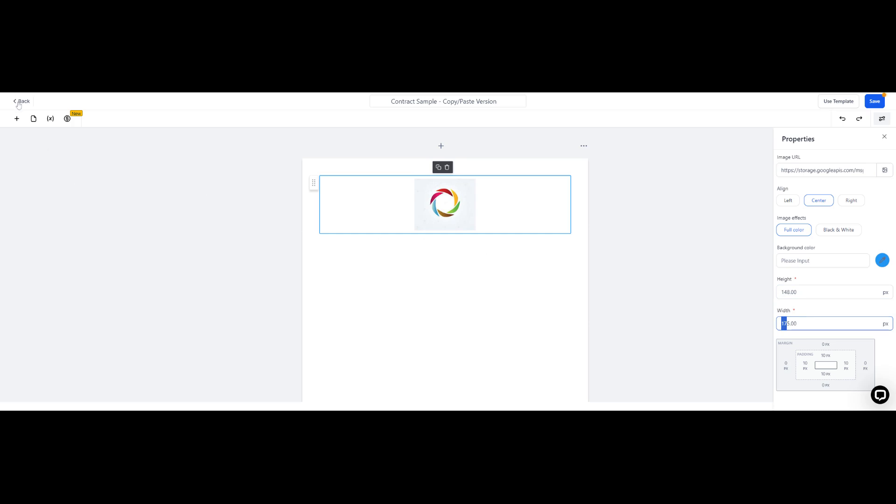
# Step: Add a text block beneath the logo and replace its placeholder text with the copied client agreement
pyautogui.click(17, 119)
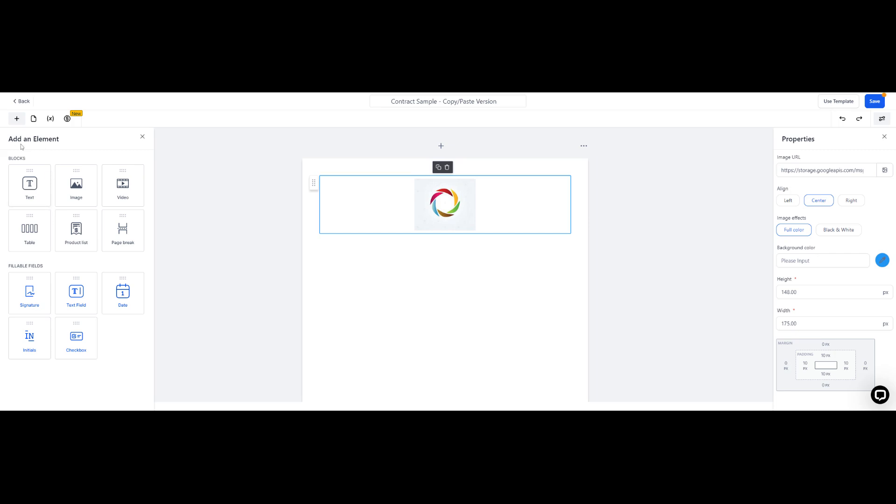
pyautogui.moveTo(28, 187); pyautogui.dragTo(340, 256)
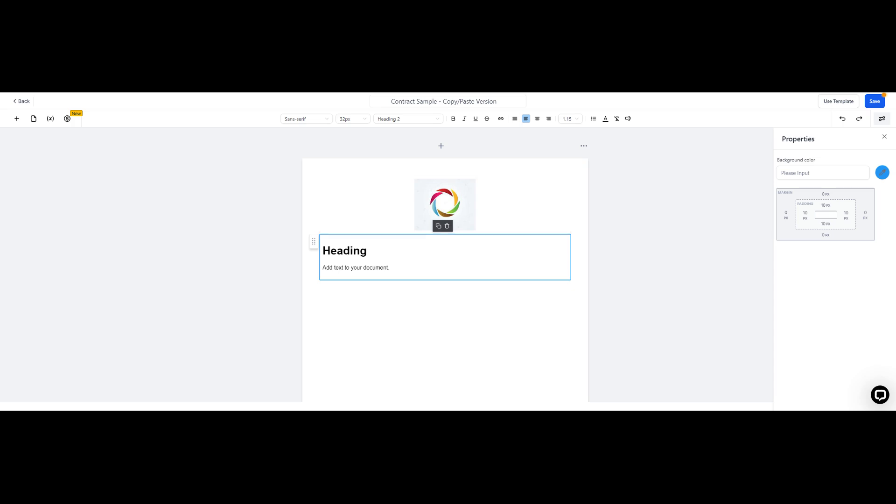
pyautogui.moveTo(390, 268); pyautogui.dragTo(321, 244)
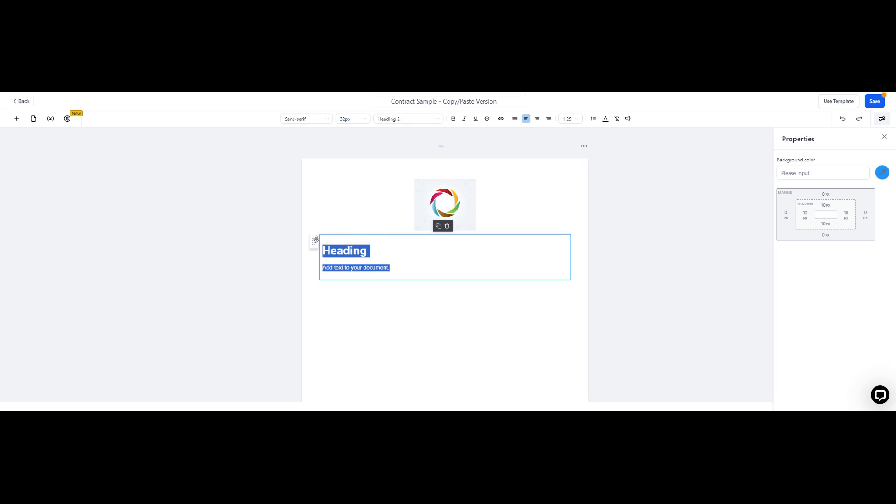
pyautogui.hotkey('ctrl', 'v')
pyautogui.scroll(10, 445, 266)
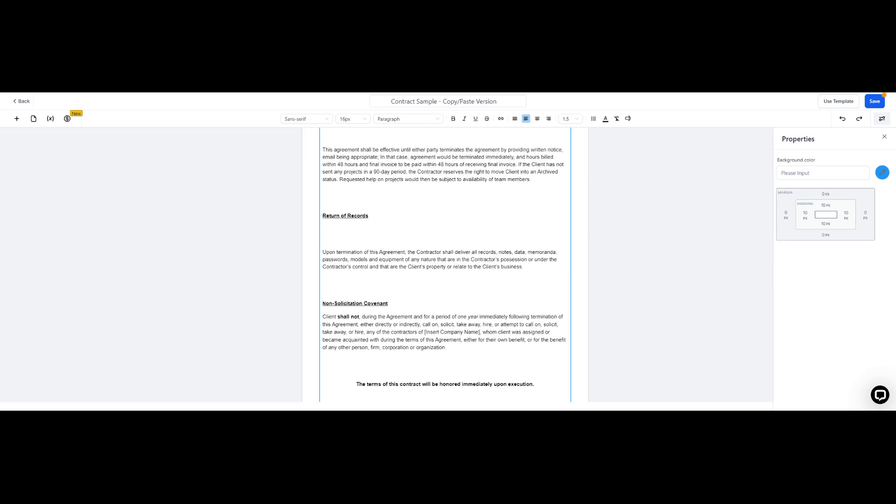
pyautogui.scroll(10, 445, 266)
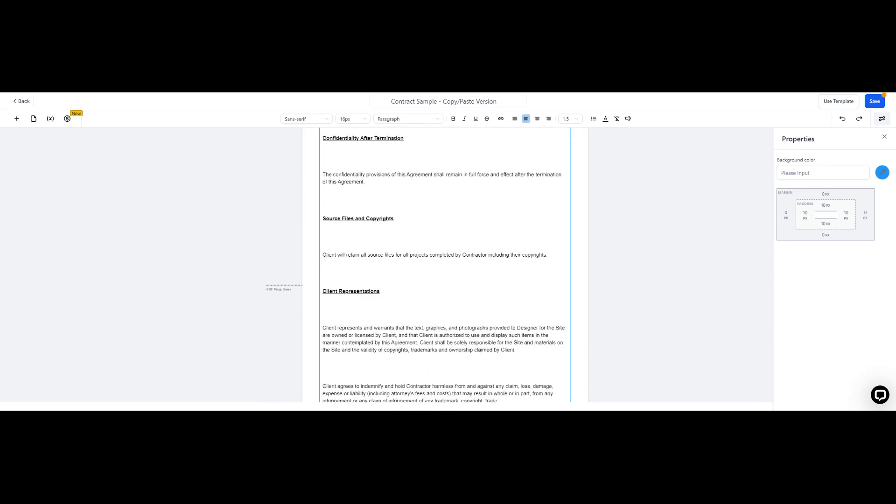
pyautogui.scroll(10, 445, 267)
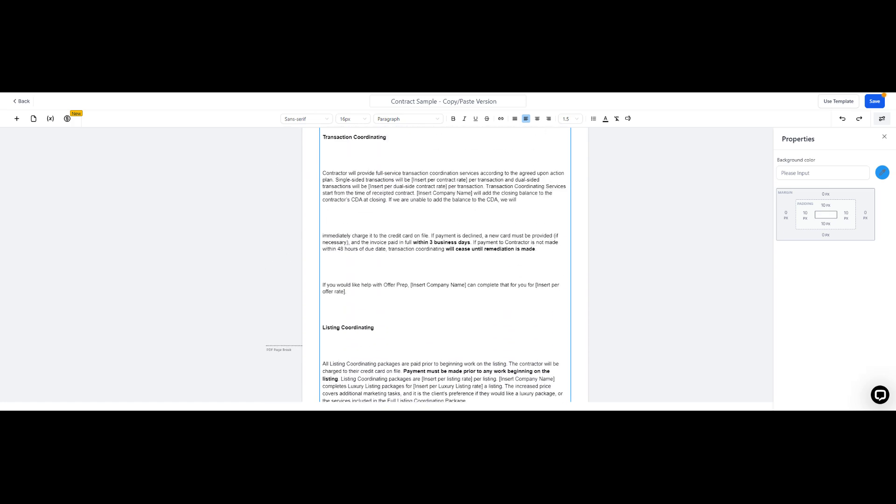
pyautogui.scroll(4, 742, 301)
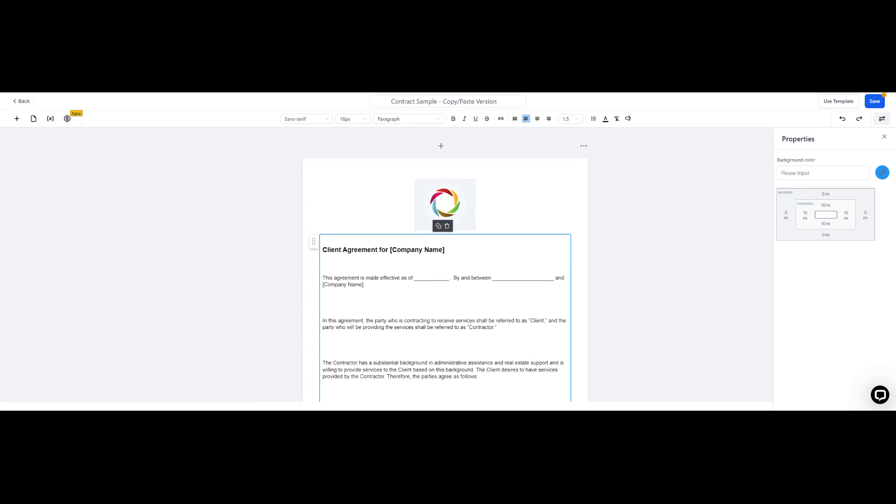
# Step: Center the agreement's title and replace its [Company Name] placeholder with "ABC Company"
pyautogui.moveTo(445, 250); pyautogui.dragTo(322, 250)
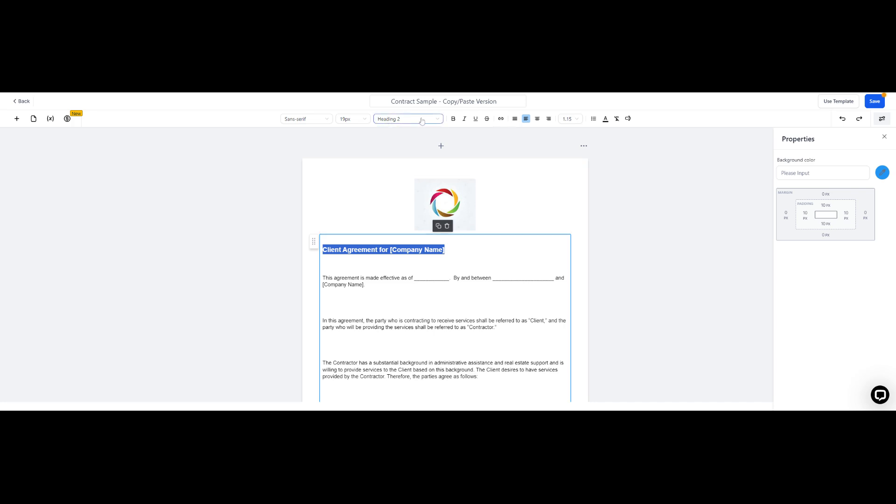
pyautogui.click(537, 119)
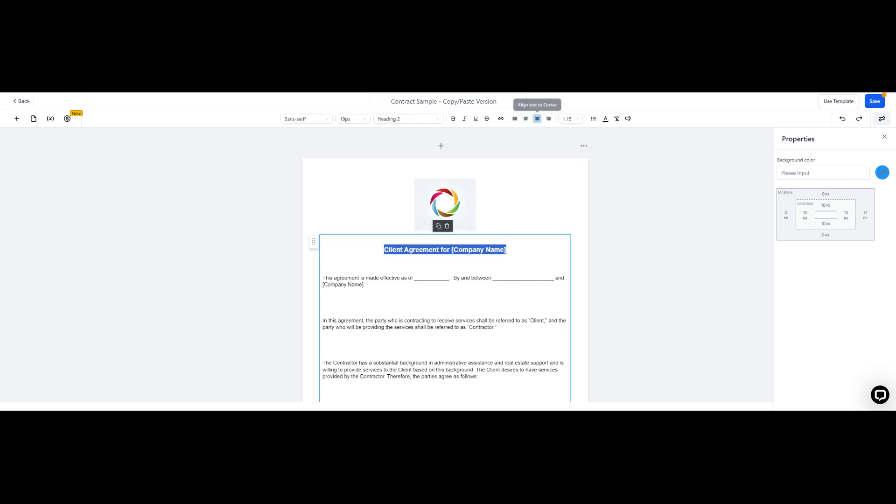
pyautogui.press('Down')
pyautogui.moveTo(507, 250); pyautogui.dragTo(451, 250)
pyautogui.write('A')
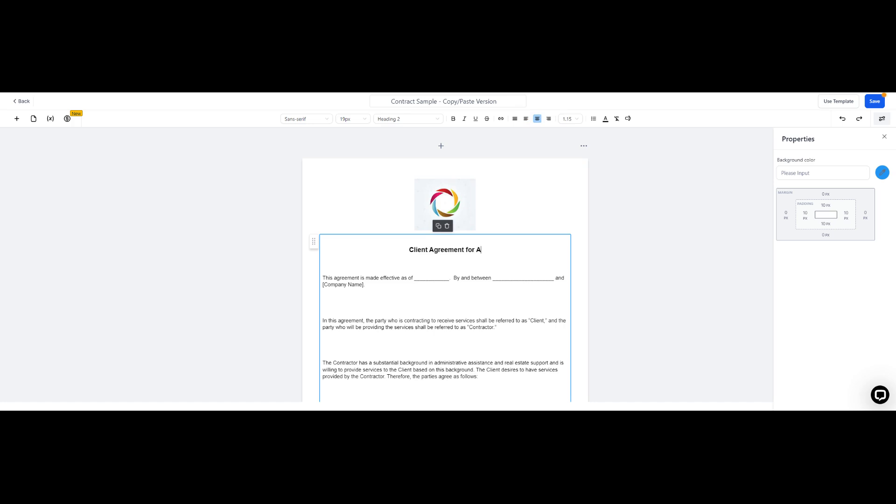
pyautogui.write('BC Company')
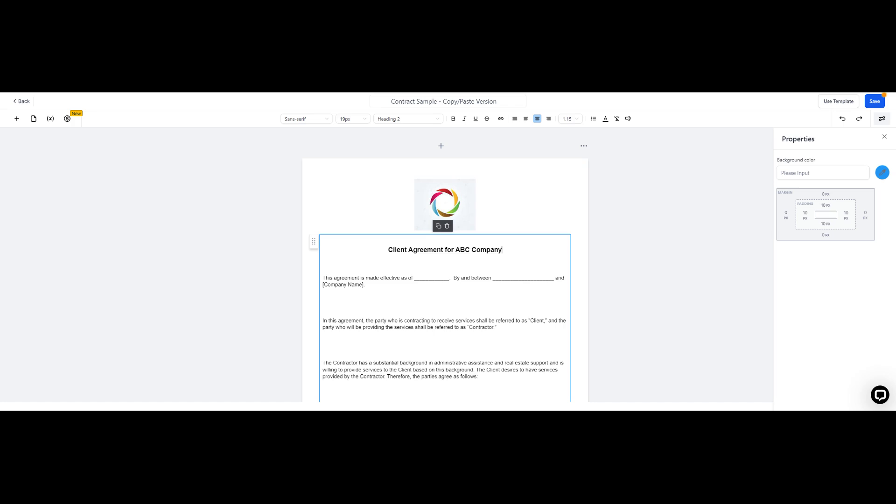
# Step: Replace the [Company Name] placeholder in the agreement's opening sentence with "ABC Company."
pyautogui.click(362, 285)
pyautogui.moveTo(363, 285); pyautogui.dragTo(324, 284)
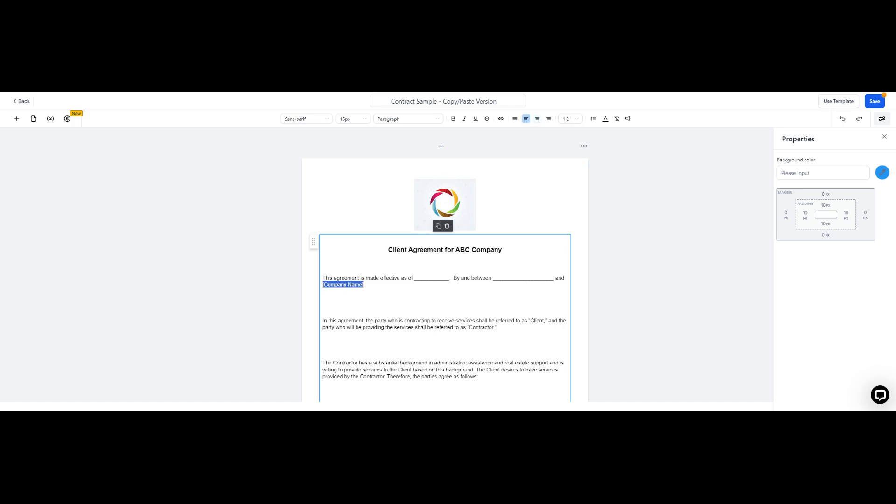
pyautogui.write('ABC Company.')
pyautogui.scroll(-2, 445, 280)
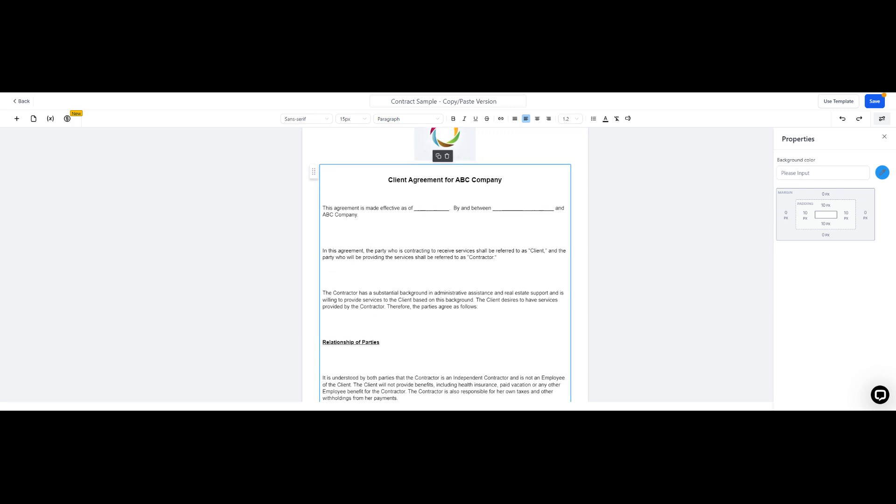
pyautogui.write('.')
pyautogui.scroll(-1, 440, 264)
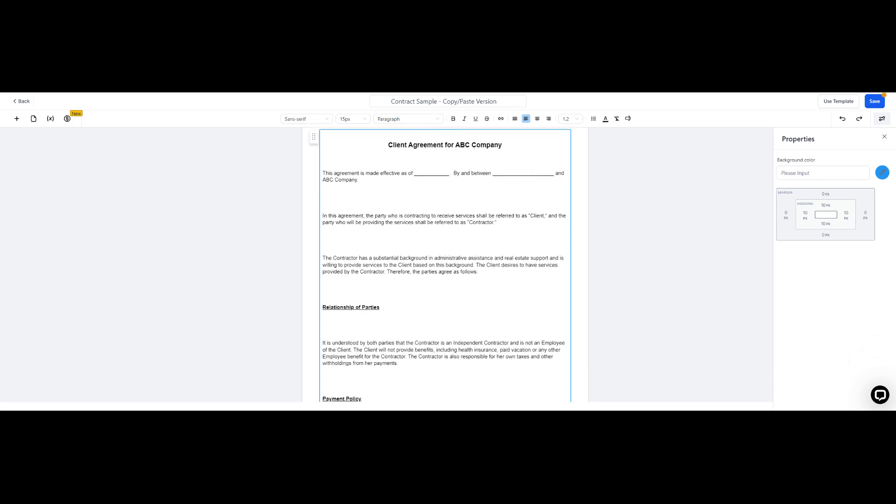
pyautogui.write('.')
# Step: Remove the extra blank lines between the introductory paragraphs and before the Relationship of Parties heading
pyautogui.scroll(-1, 445, 265)
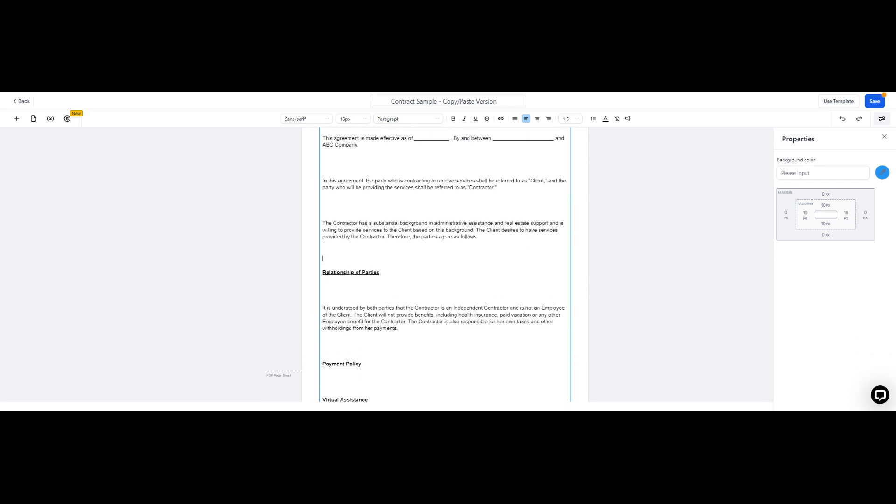
pyautogui.press('BackSpace')
pyautogui.press('BackSpace')
pyautogui.press('Up')
pyautogui.press('Up')
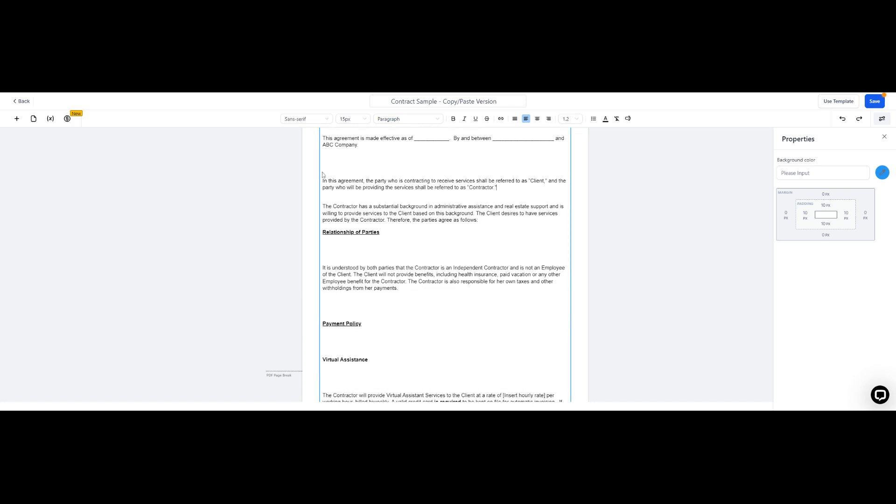
pyautogui.press('Up')
pyautogui.press('BackSpace')
pyautogui.press('BackSpace')
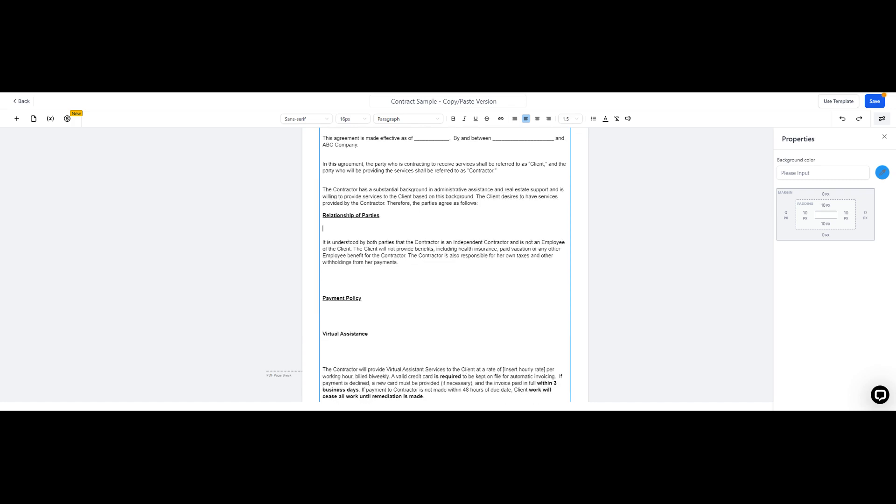
# Step: Remove the extra blank lines around the Relationship of Parties paragraph and beneath the Payment Policy heading
pyautogui.press('BackSpace')
pyautogui.press('BackSpace')
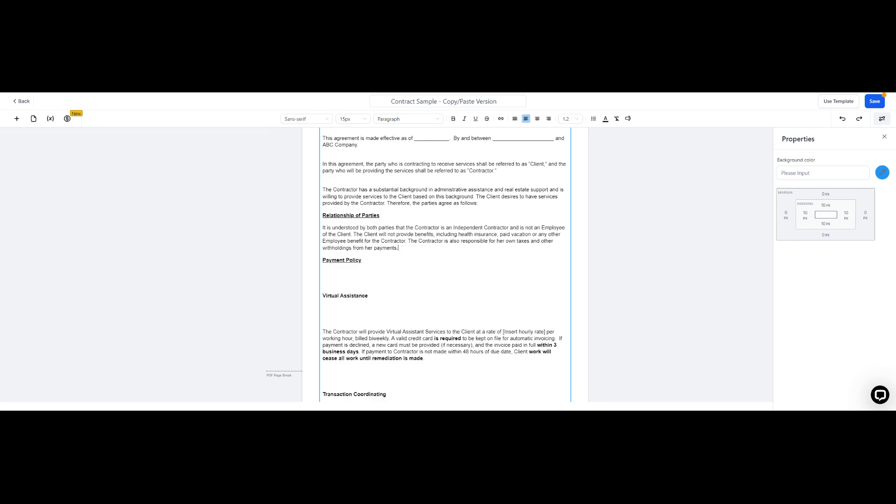
pyautogui.press('Down')
pyautogui.press('BackSpace')
pyautogui.press('BackSpace')
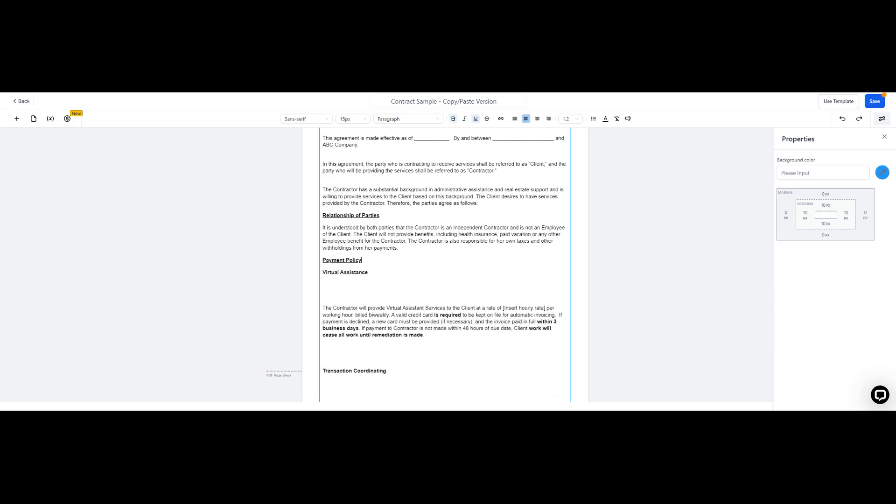
# Step: Remove the extra blank lines around the Virtual Assistance paragraph and beneath the Transaction Coordinating heading
pyautogui.press('Down')
pyautogui.press('Down')
pyautogui.press('BackSpace')
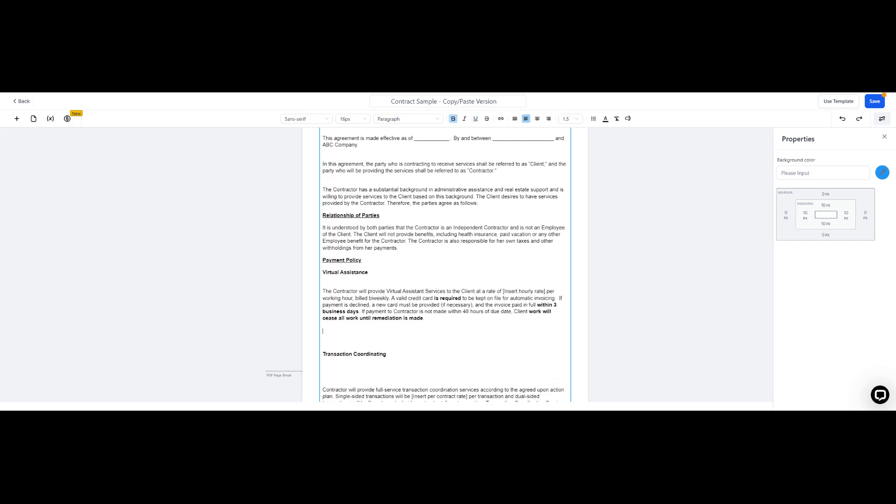
pyautogui.press('BackSpace')
pyautogui.press('Down')
pyautogui.press('Down')
pyautogui.press('BackSpace')
pyautogui.press('Down')
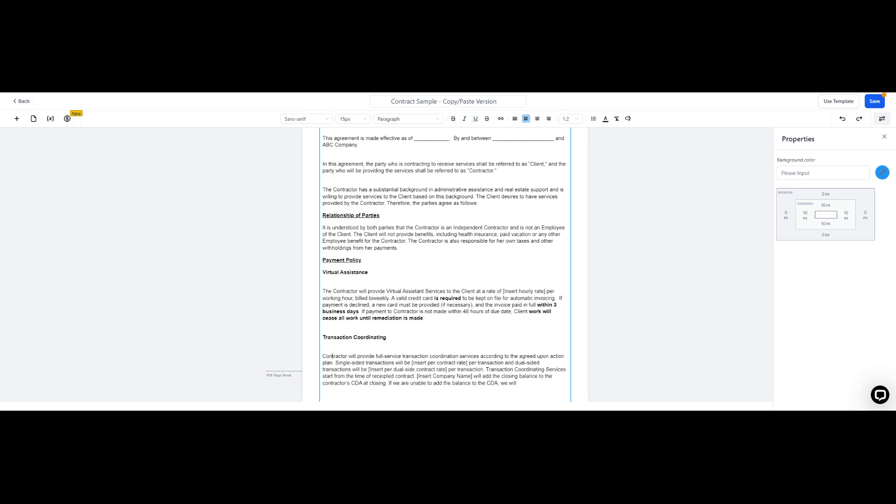
pyautogui.press('BackSpace')
# Step: Remove the extra blank lines around the Offer Prep sentence, the Listing Coordinating heading and the paragraph beneath that heading
pyautogui.scroll(-4, 444, 266)
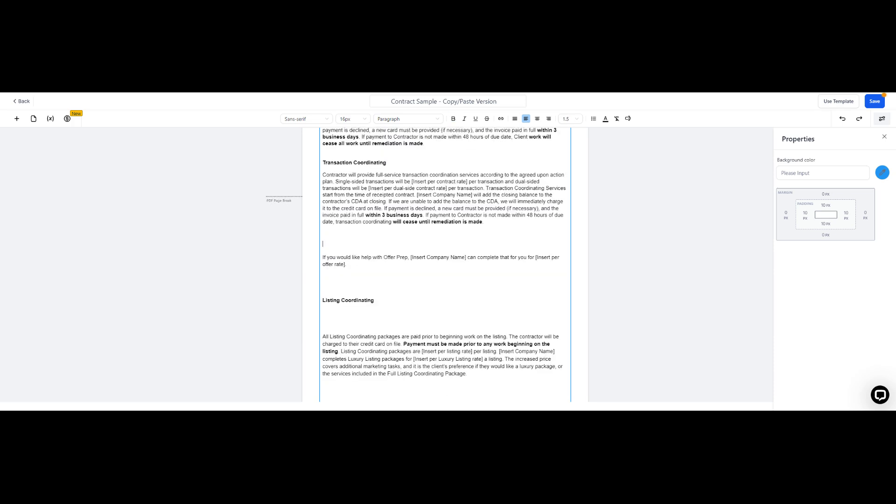
pyautogui.press('BackSpace')
pyautogui.click(326, 277)
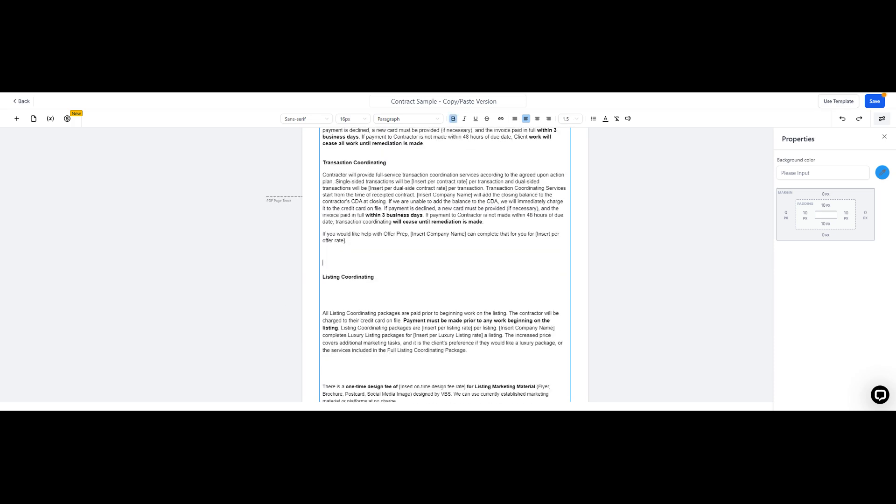
pyautogui.press('BackSpace')
pyautogui.press('BackSpace')
pyautogui.press('BackSpace')
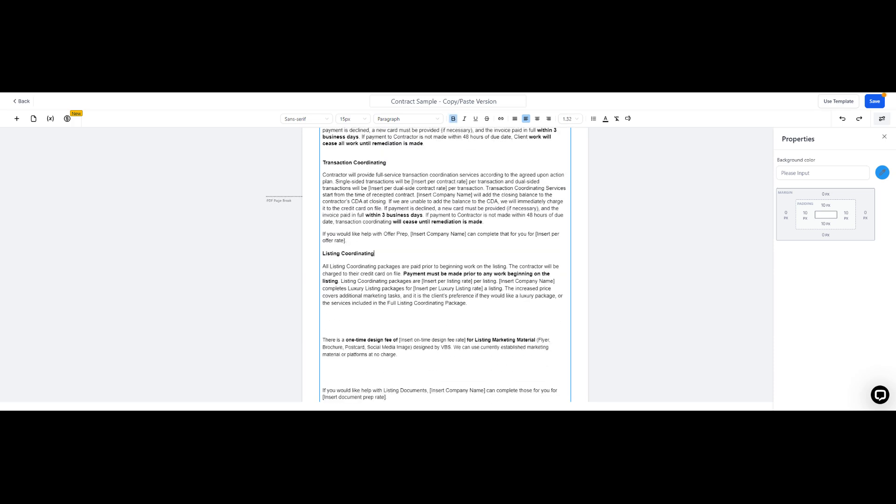
pyautogui.click(326, 324)
pyautogui.press('BackSpace')
pyautogui.press('BackSpace')
# Step: Review the rest of the agreement down to the client signature, name and date lines
pyautogui.scroll(-15, 443, 264)
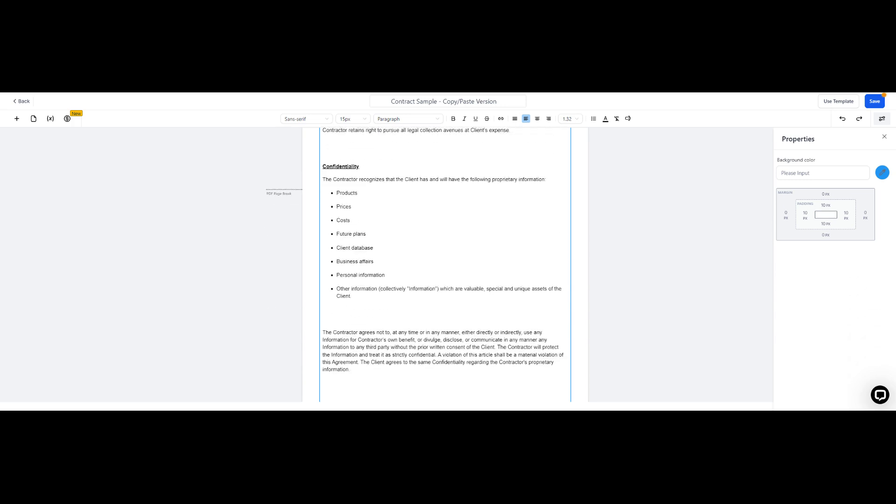
pyautogui.scroll(-5, 444, 264)
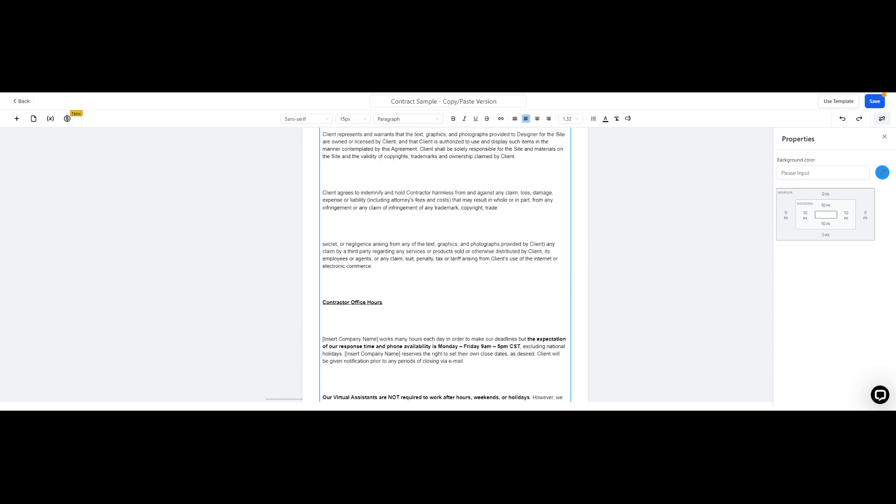
pyautogui.scroll(-15, 443, 264)
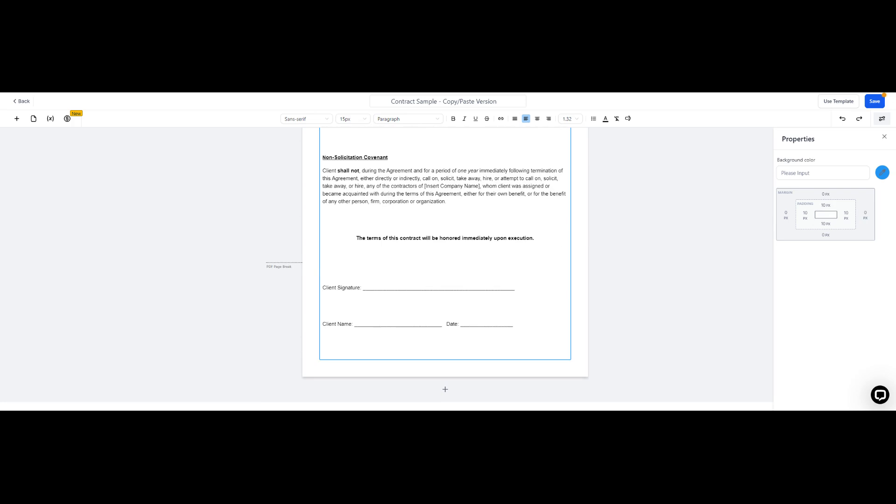
pyautogui.scroll(1, 427, 265)
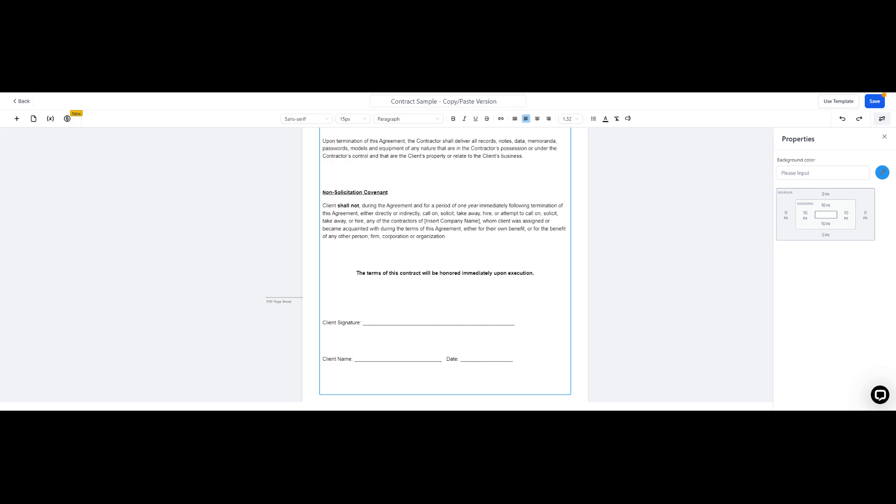
pyautogui.scroll(15, 445, 265)
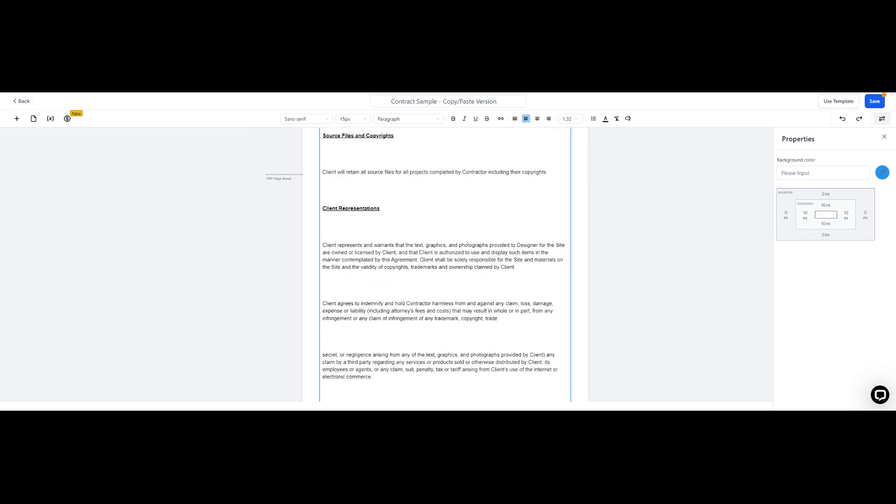
pyautogui.scroll(10, 445, 265)
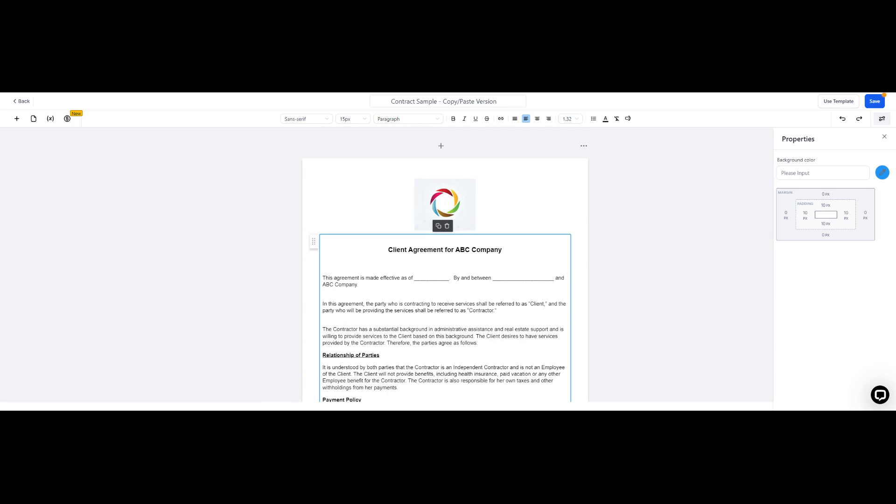
# Step: Add a fillable text field over the effective-date blank in the agreement's opening sentence
pyautogui.click(16, 120)
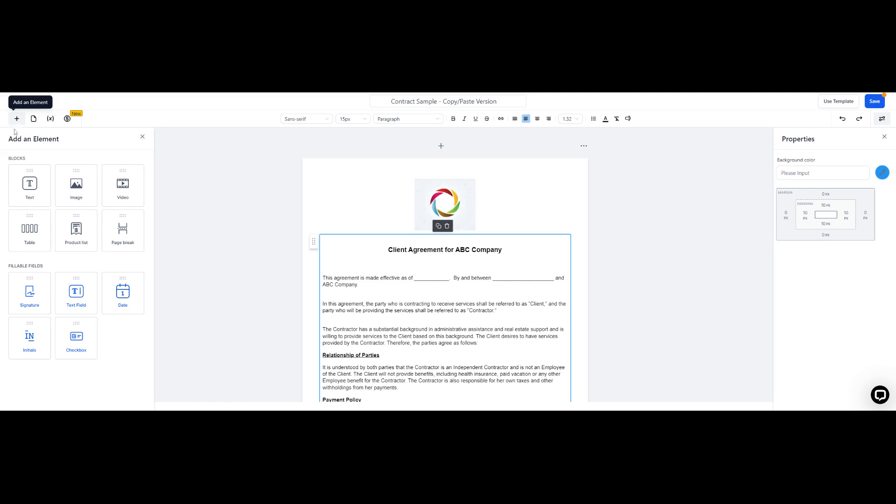
pyautogui.click(67, 302)
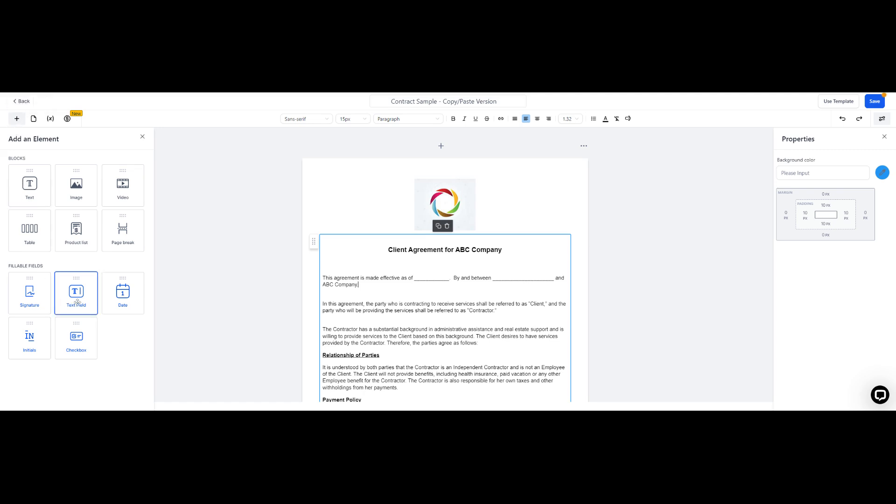
pyautogui.moveTo(78, 303); pyautogui.dragTo(453, 280)
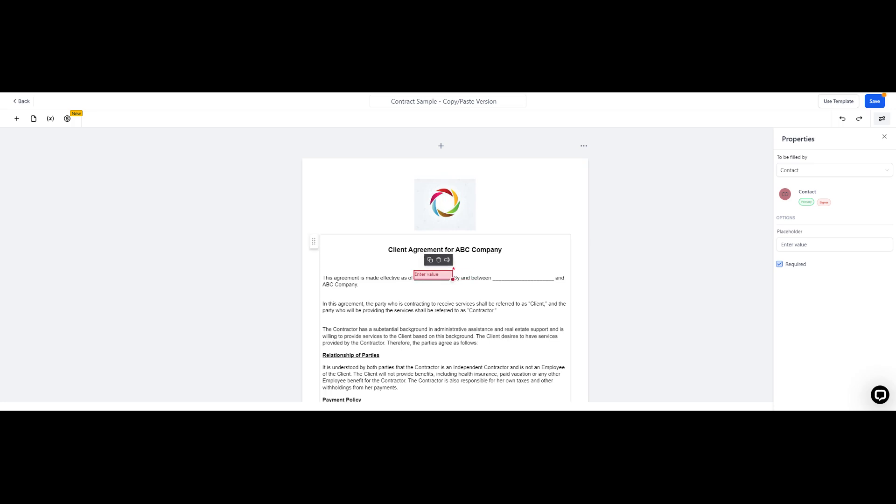
# Step: Fill the text field with the contact's First Name custom value
pyautogui.click(447, 260)
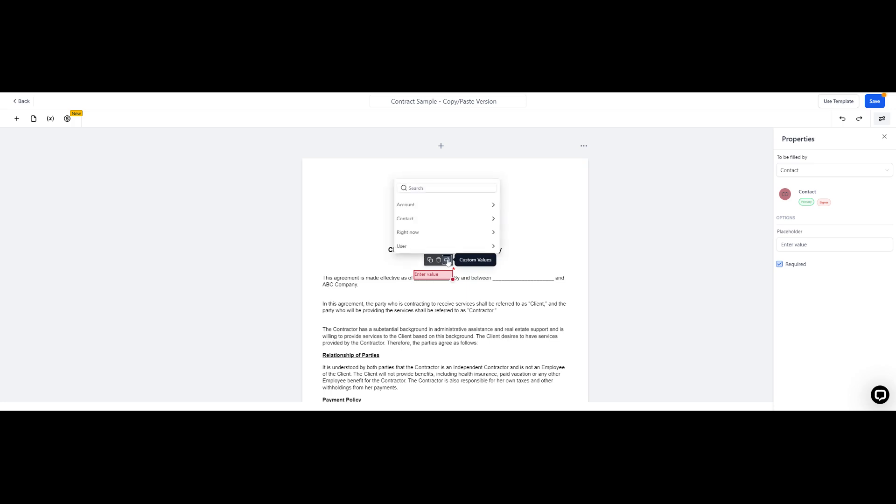
pyautogui.click(422, 220)
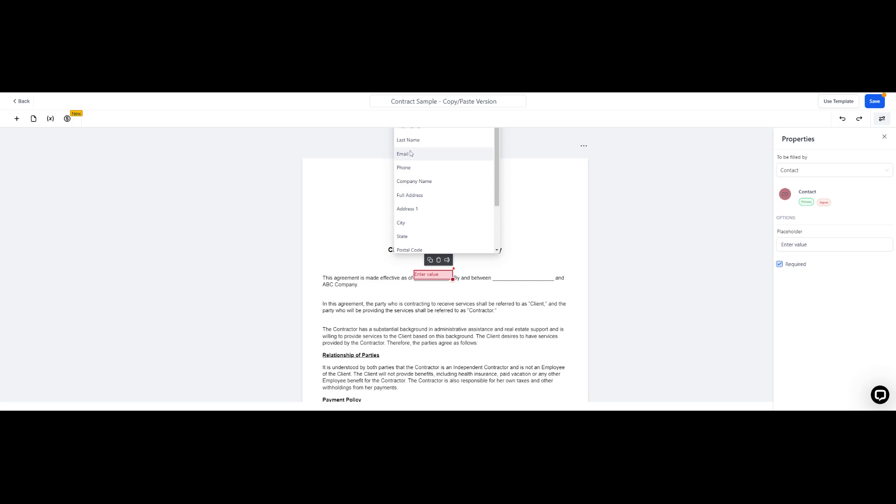
pyautogui.click(412, 133)
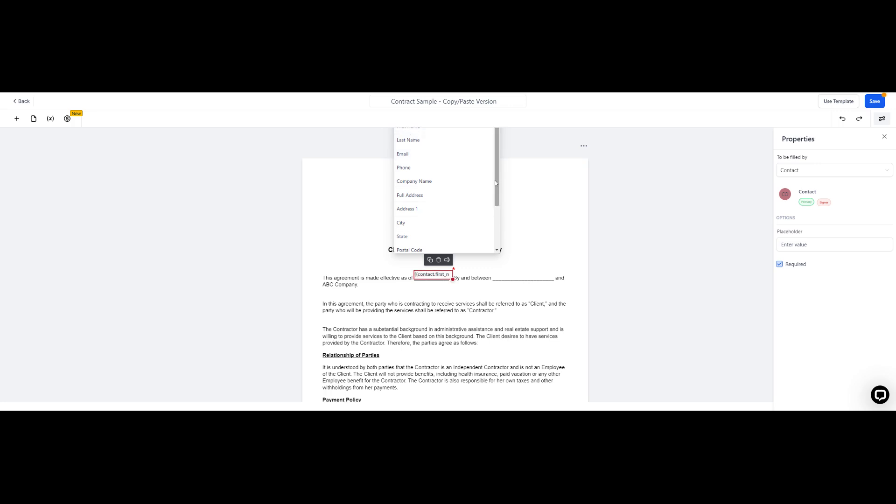
pyautogui.click(541, 224)
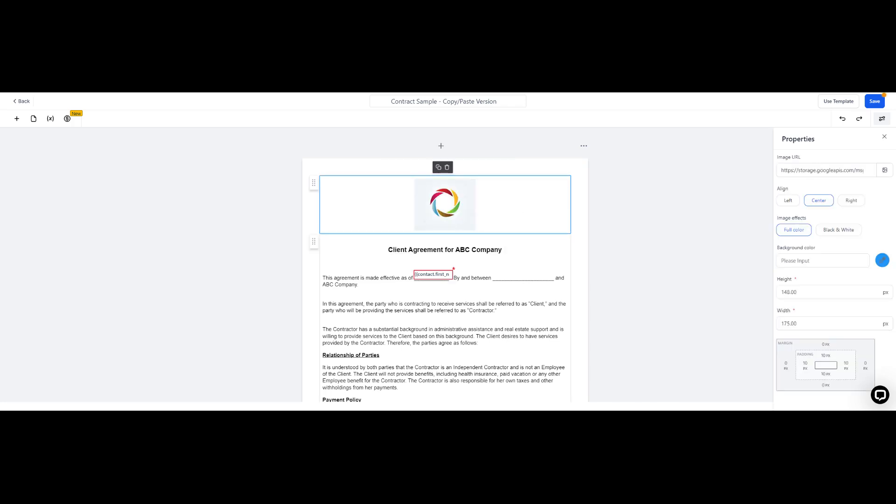
pyautogui.click(600, 243)
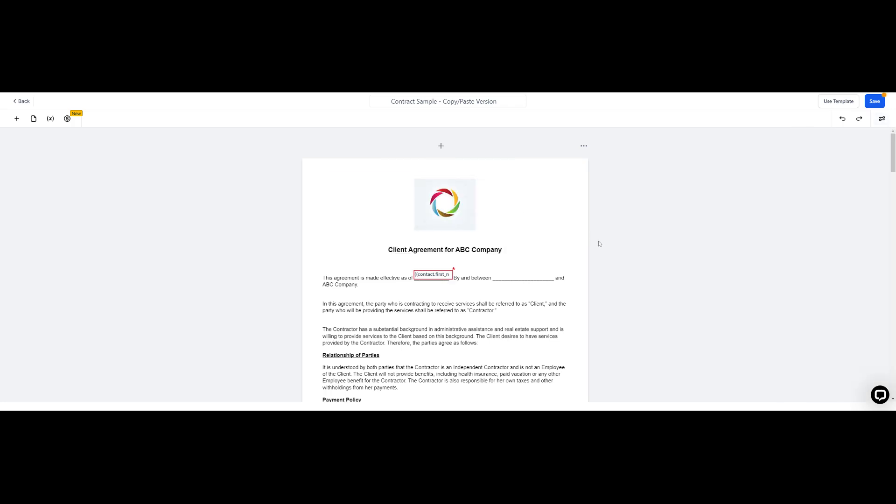
# Step: Clear the text field's content and insert the contact's Full Name custom value instead
pyautogui.moveTo(432, 274); pyautogui.dragTo(432, 297)
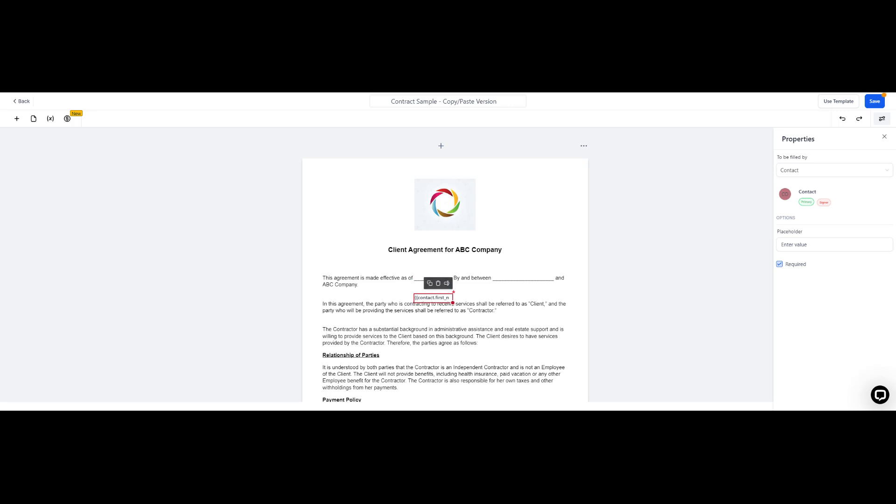
pyautogui.tripleClick(432, 298)
pyautogui.press('BackSpace')
pyautogui.click(447, 283)
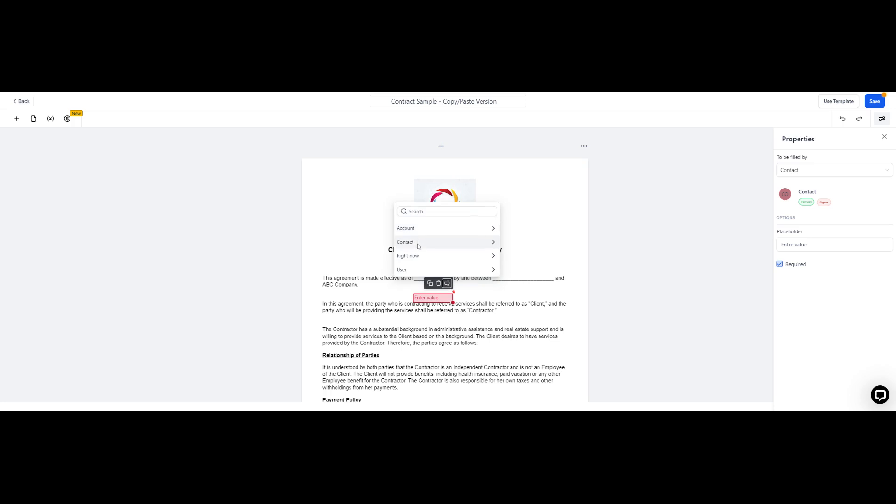
pyautogui.click(418, 246)
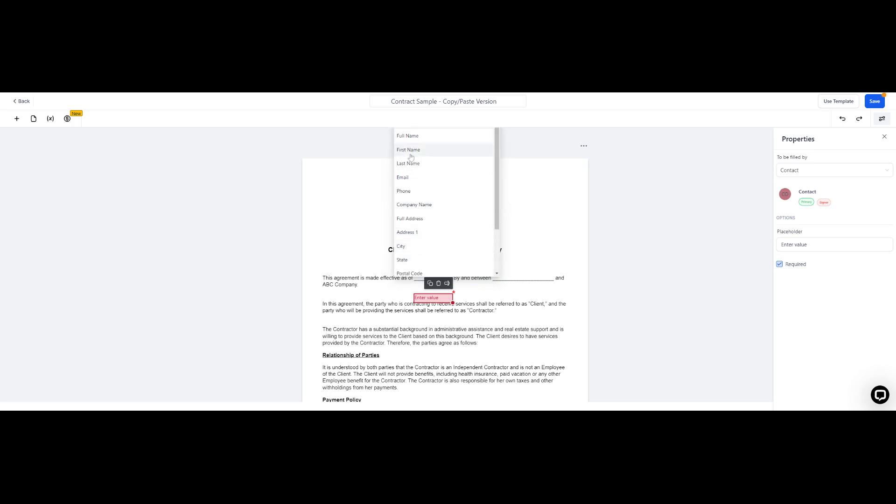
pyautogui.click(412, 140)
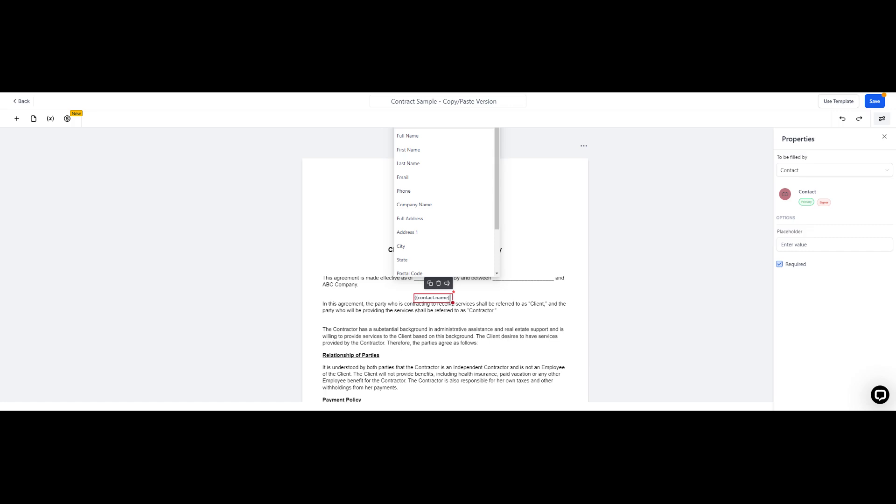
pyautogui.click(433, 309)
pyautogui.moveTo(442, 298); pyautogui.dragTo(441, 276)
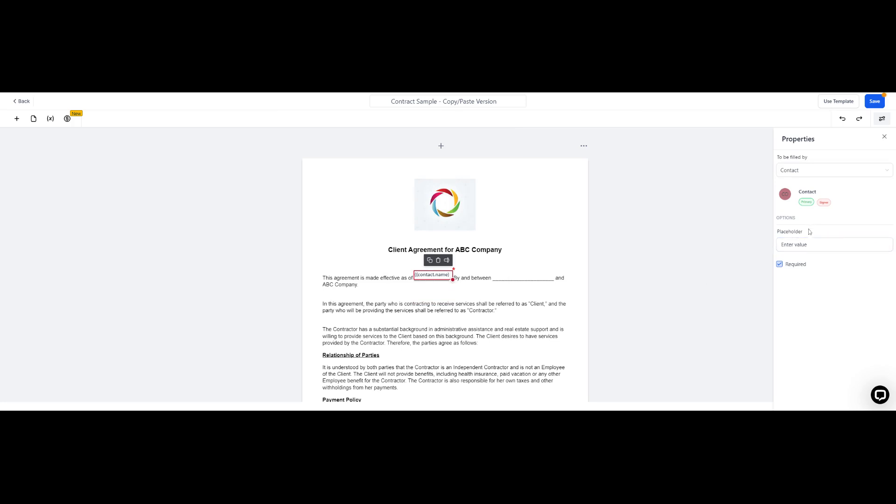
# Step: Set the contact name field's placeholder to "Client Name" and fit the field over the blank after "By and between"
pyautogui.click(806, 250)
pyautogui.hotkey('ctrl', 'a')
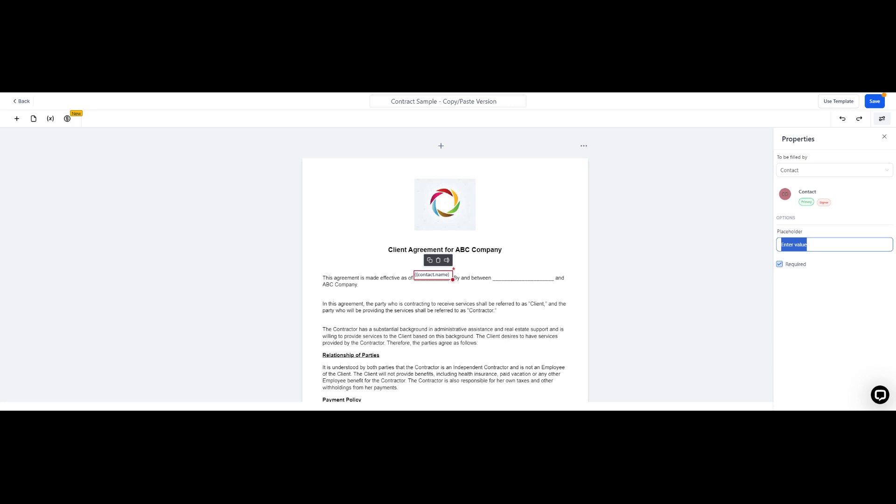
pyautogui.write('C')
pyautogui.press('BackSpace')
pyautogui.press('BackSpace')
pyautogui.write('Client Name')
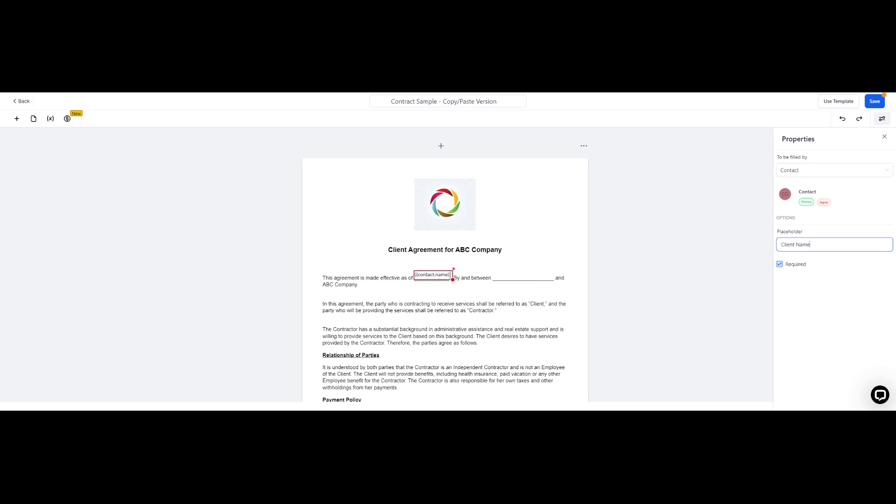
pyautogui.moveTo(433, 275); pyautogui.dragTo(552, 280)
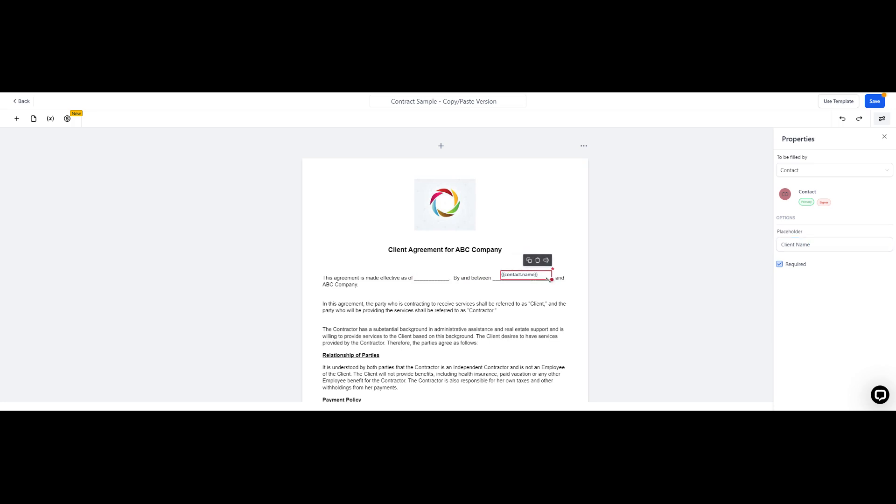
pyautogui.click(518, 293)
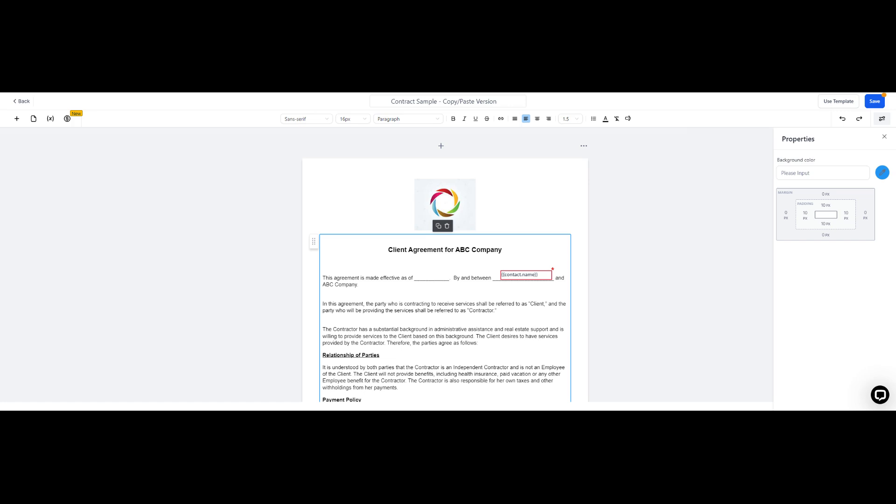
# Step: Add a second text field with the Right now month/day/year date value and fit it over the effective-date blank
pyautogui.click(17, 118)
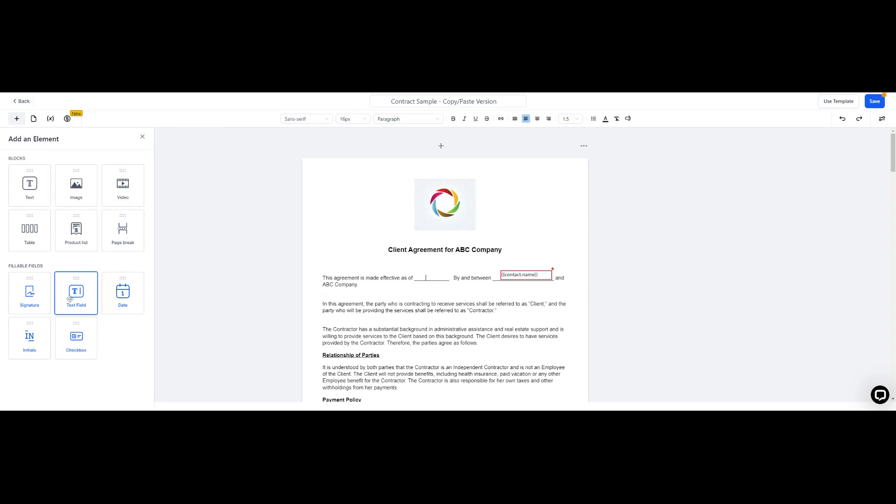
pyautogui.moveTo(76, 294); pyautogui.dragTo(417, 273)
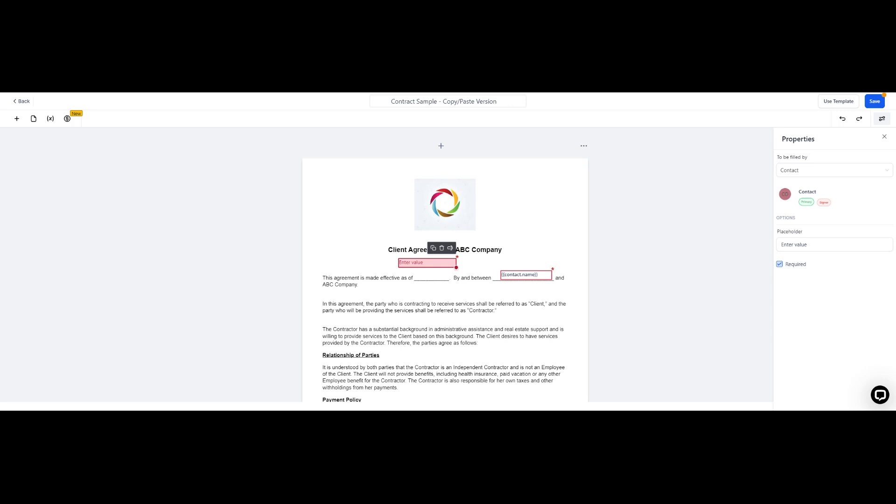
pyautogui.click(450, 248)
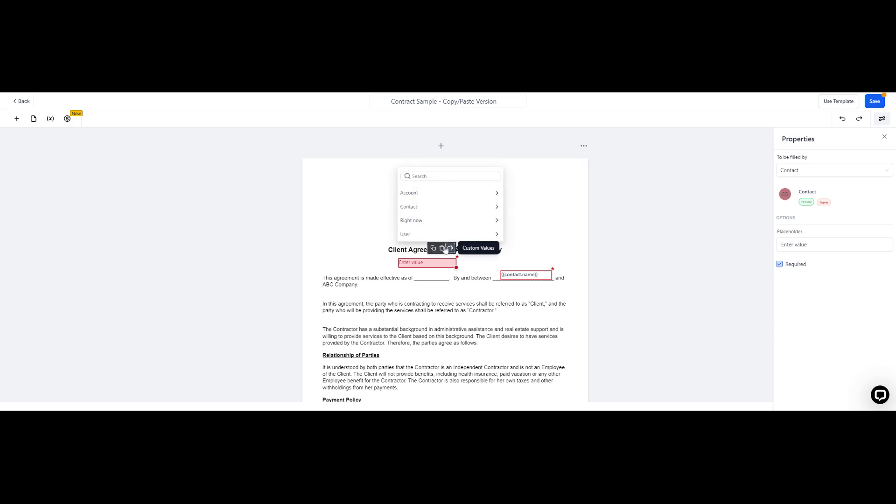
pyautogui.click(417, 222)
pyautogui.scroll(-3, 434, 303)
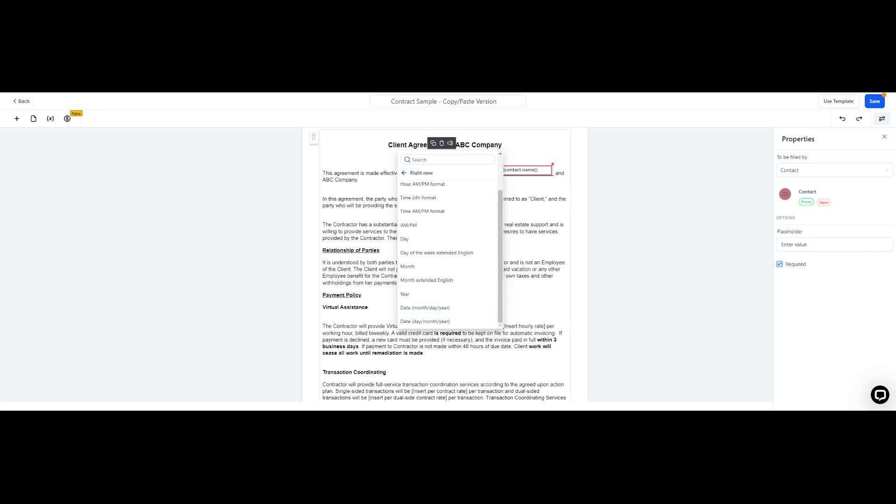
pyautogui.click(532, 301)
pyautogui.moveTo(434, 159); pyautogui.dragTo(451, 176)
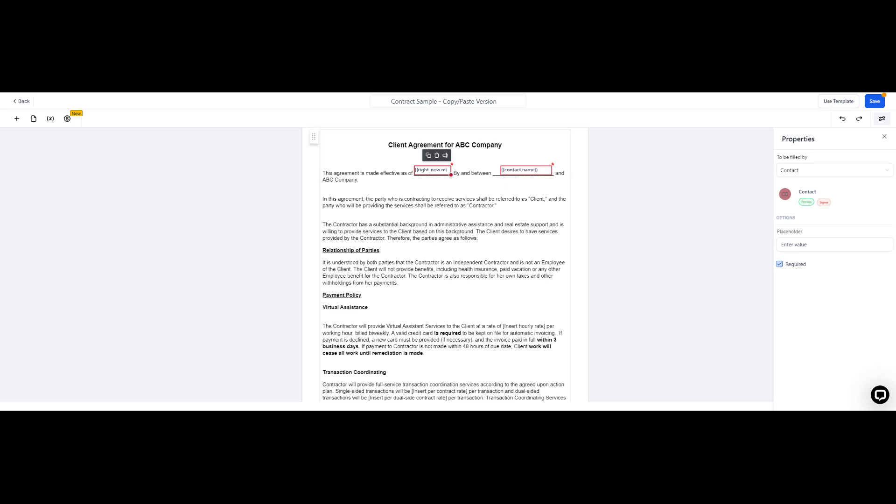
# Step: Set the placeholder of the effective-date text field to "Date"
pyautogui.scroll(-15, 443, 266)
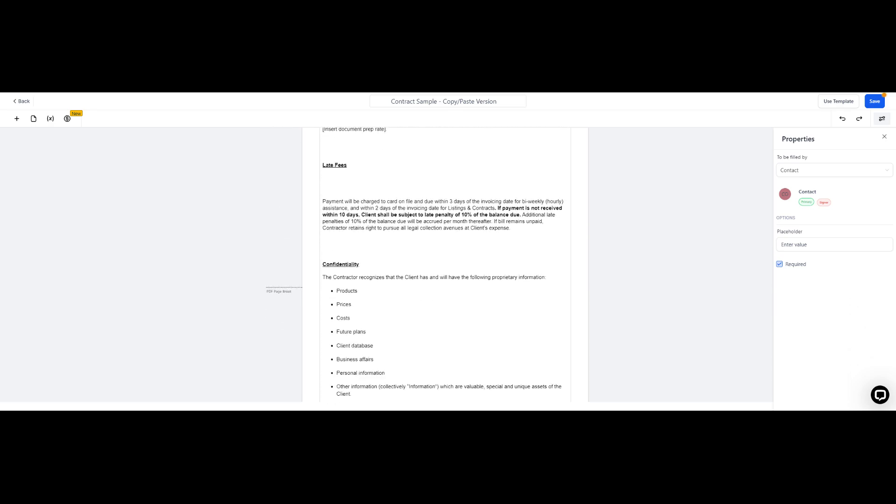
pyautogui.scroll(15, 443, 266)
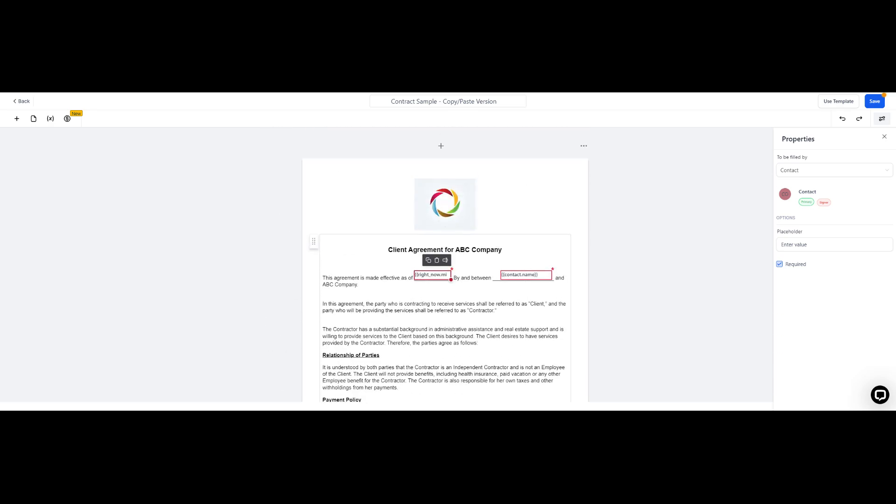
pyautogui.moveTo(812, 244); pyautogui.dragTo(773, 249)
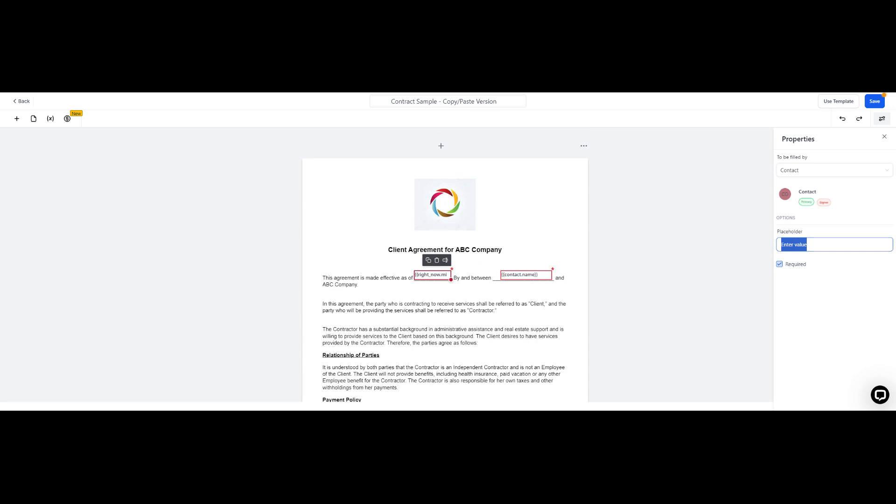
pyautogui.write('Date')
pyautogui.click(469, 347)
# Step: Add a signature field for the contact and fit it over the Client Signature line at the end of the agreement
pyautogui.scroll(-6, 468, 347)
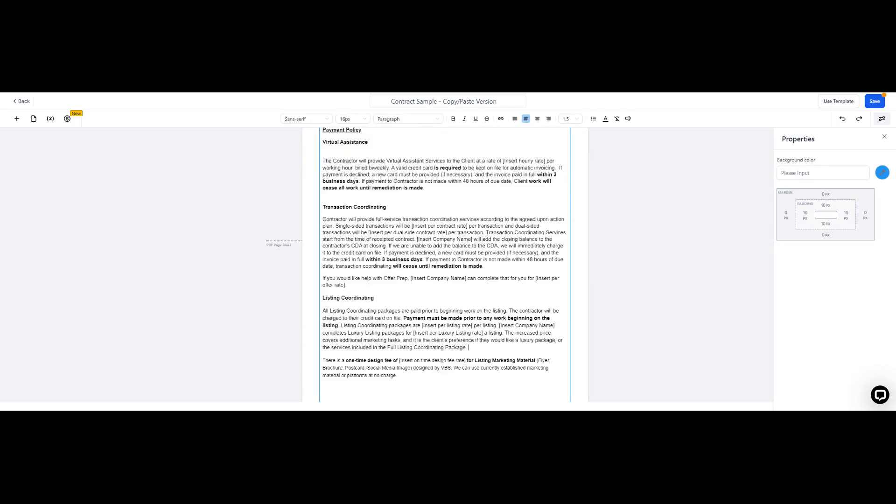
pyautogui.scroll(-15, 443, 264)
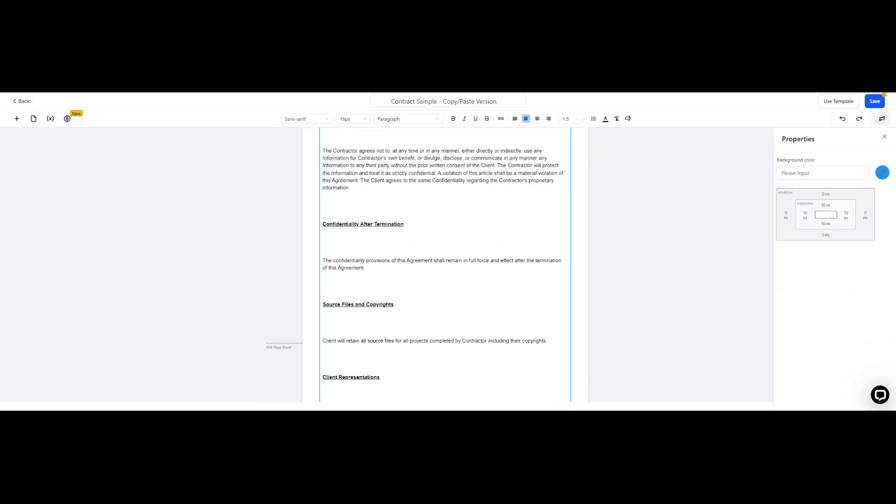
pyautogui.scroll(-15, 445, 265)
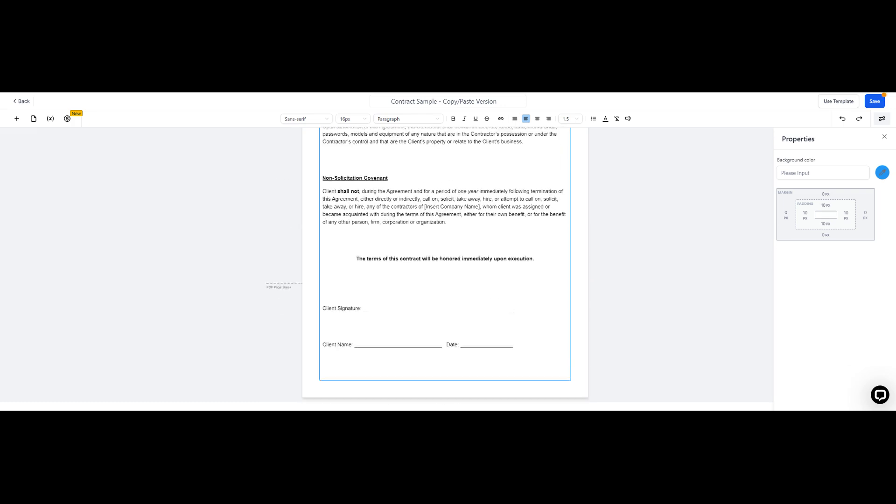
pyautogui.scroll(-1, 445, 265)
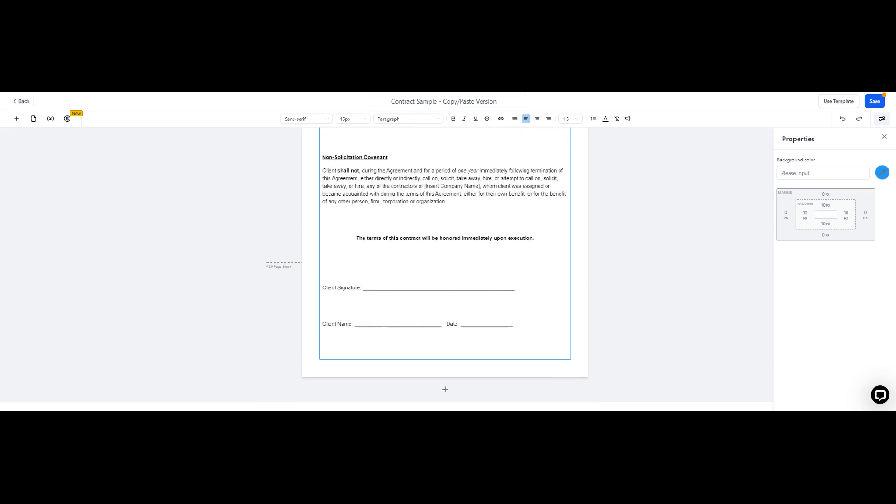
pyautogui.click(16, 119)
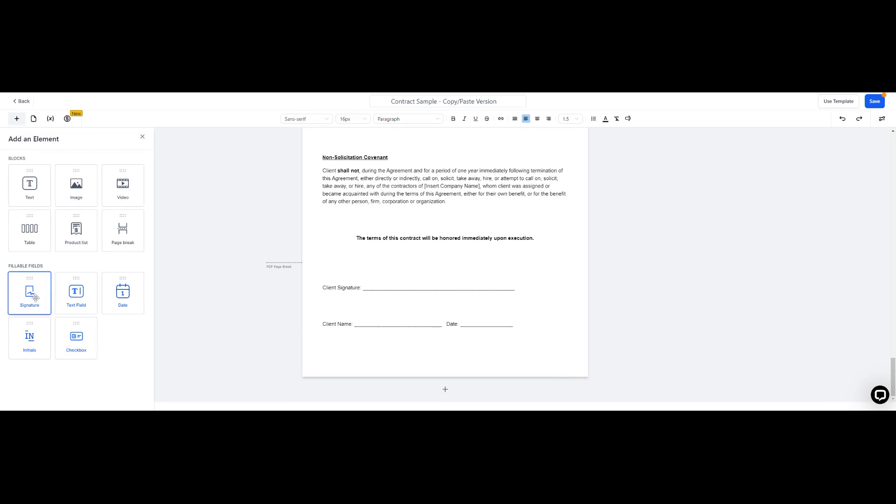
pyautogui.moveTo(46, 296)
pyautogui.mouseDown()
pyautogui.moveTo(401, 282)
pyautogui.moveTo(372, 287)
pyautogui.mouseUp()
pyautogui.moveTo(372, 287)
pyautogui.mouseDown()
pyautogui.moveTo(468, 278)
pyautogui.moveTo(435, 289)
pyautogui.mouseUp()
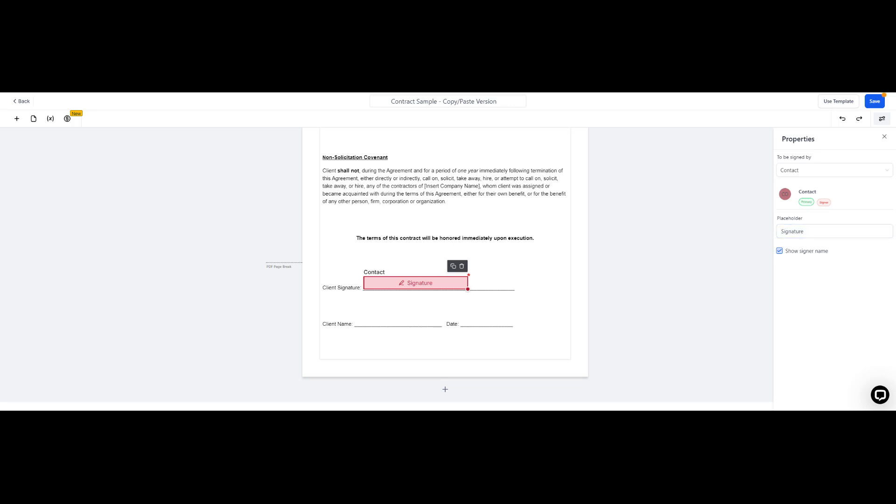
# Step: Add a text field over the Client Name blank and fill it with the contact's Full Name custom value
pyautogui.click(17, 120)
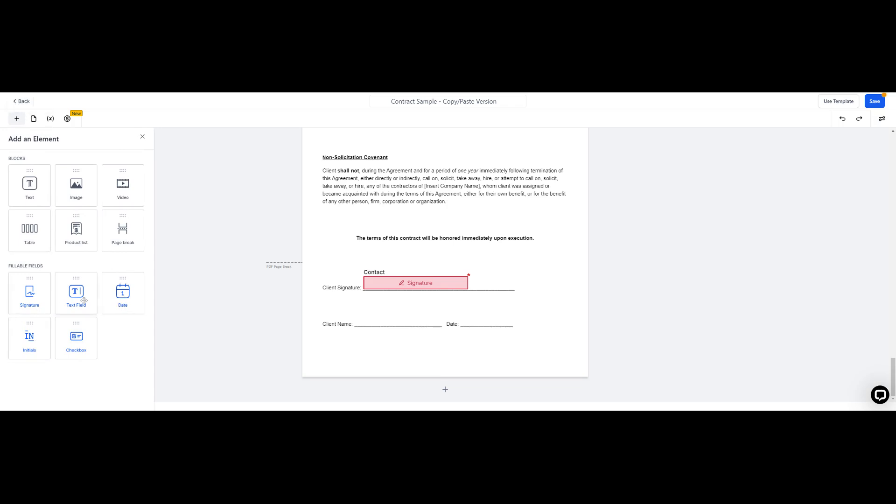
pyautogui.moveTo(80, 298); pyautogui.dragTo(361, 324)
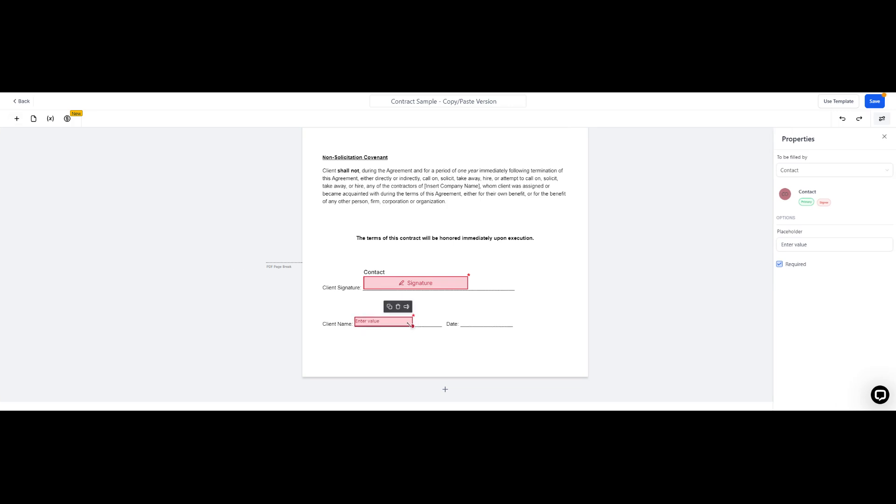
pyautogui.click(406, 307)
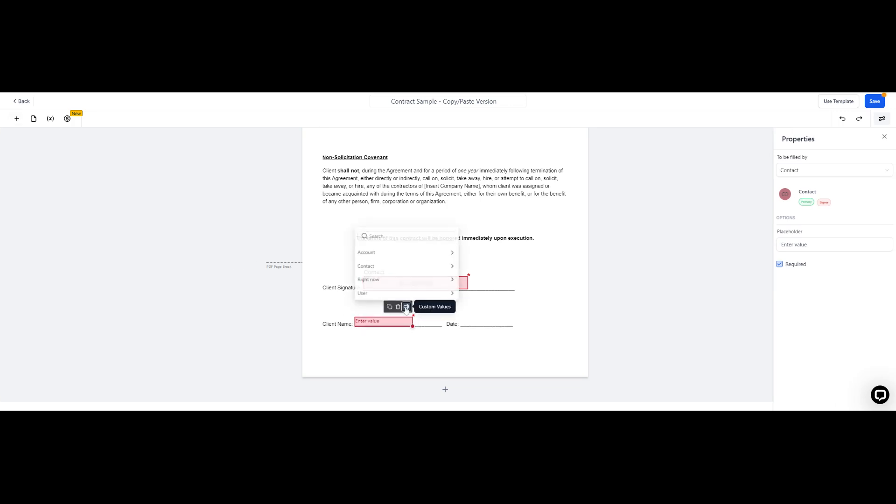
pyautogui.click(371, 270)
pyautogui.click(368, 160)
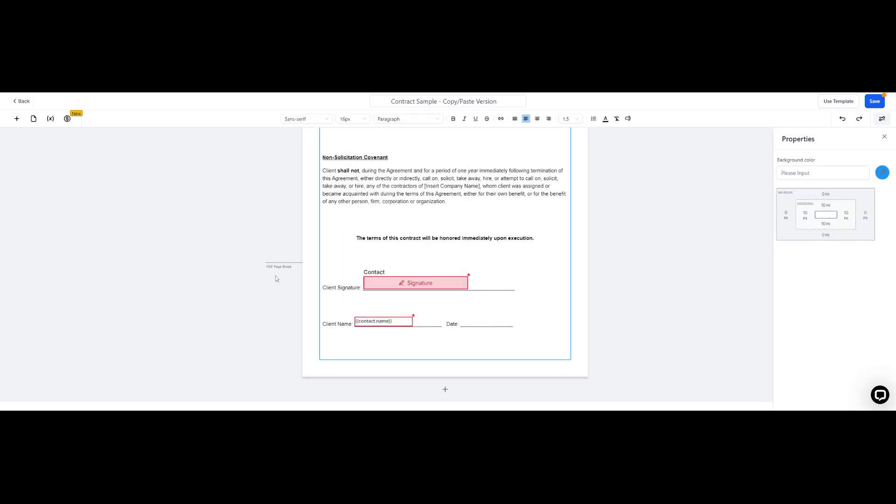
# Step: Add a text field over the closing Date blank and fill it with the Right now Date (month/day/year) custom value
pyautogui.click(17, 118)
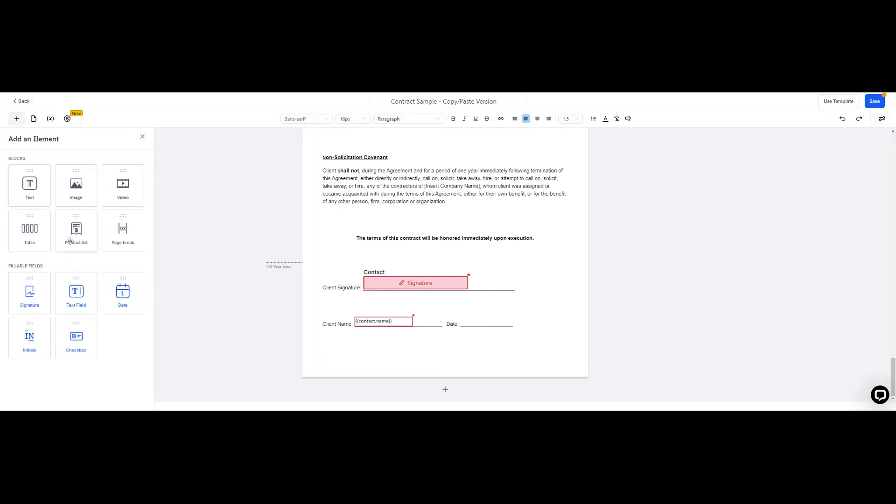
pyautogui.click(77, 291)
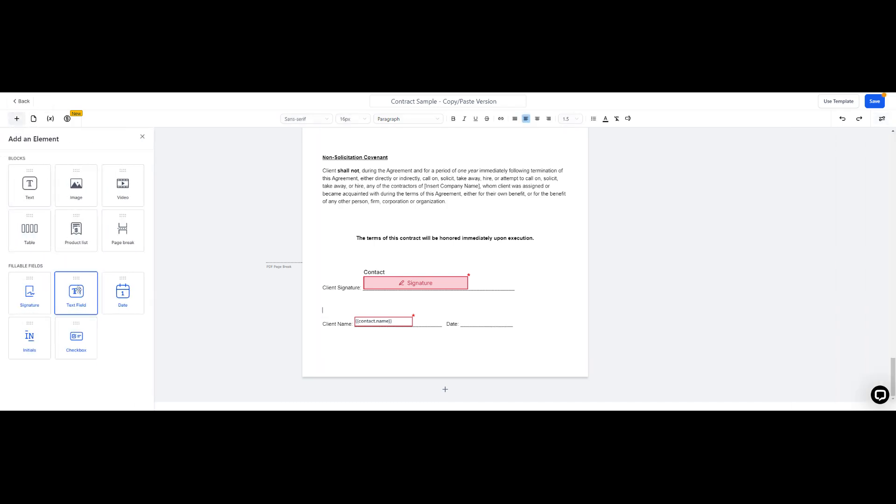
pyautogui.moveTo(79, 290)
pyautogui.mouseDown()
pyautogui.moveTo(506, 302)
pyautogui.moveTo(489, 321)
pyautogui.mouseUp()
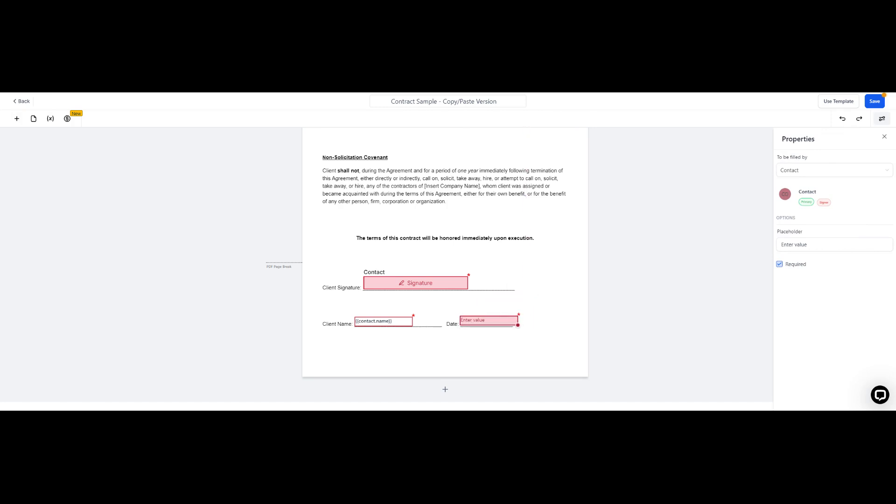
pyautogui.click(512, 305)
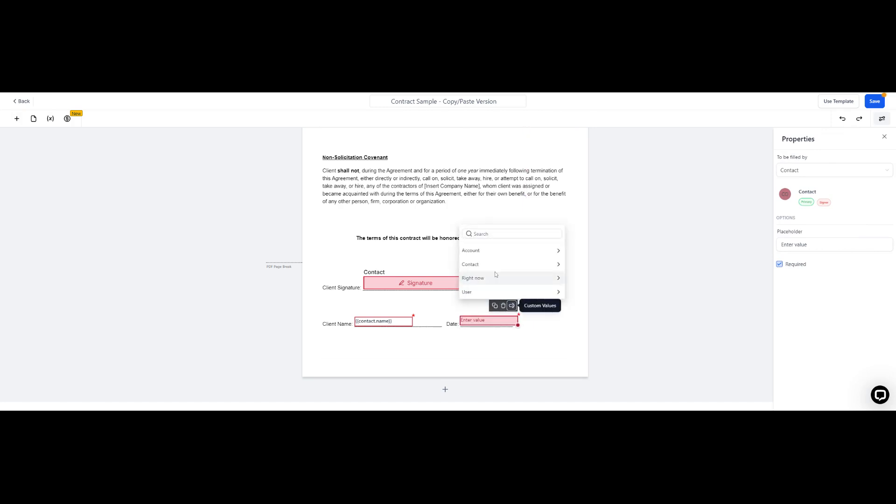
pyautogui.click(485, 278)
pyautogui.scroll(-5, 487, 280)
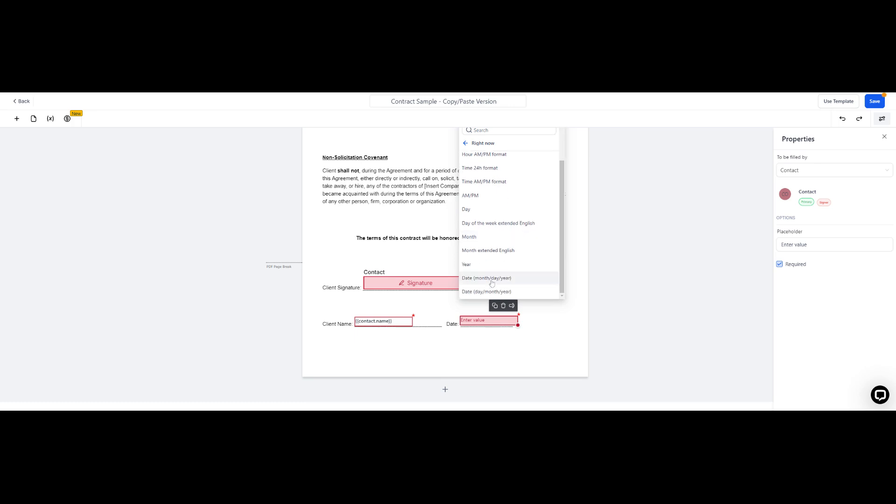
pyautogui.click(492, 279)
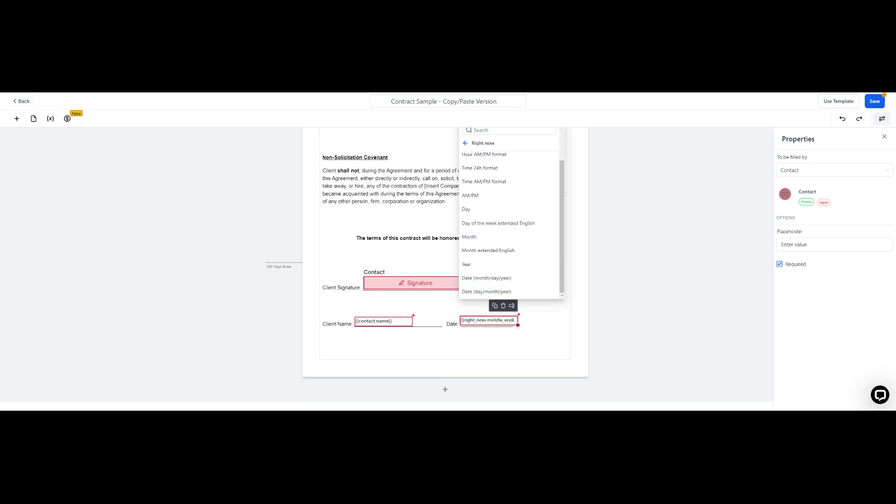
pyautogui.click(528, 308)
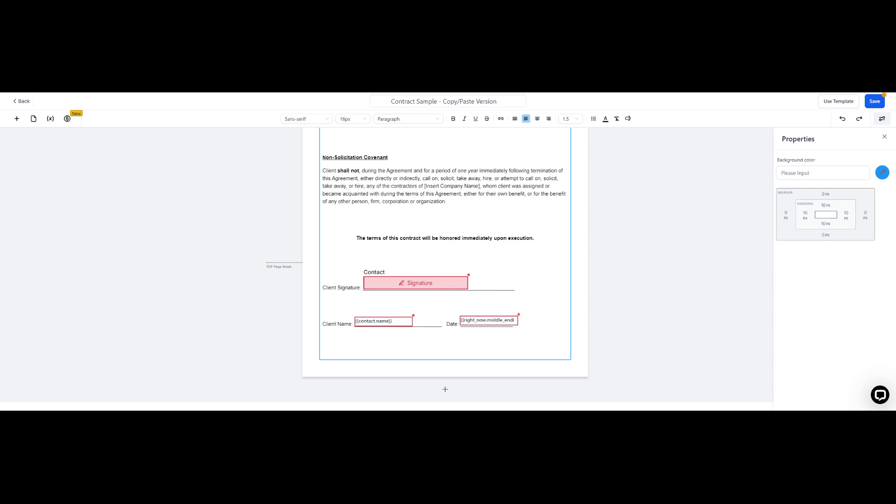
# Step: Check the placed fields through the agreement and save the contract template
pyautogui.scroll(1, 445, 264)
pyautogui.scroll(-1, 446, 265)
pyautogui.scroll(6, 445, 265)
pyautogui.scroll(-5, 445, 265)
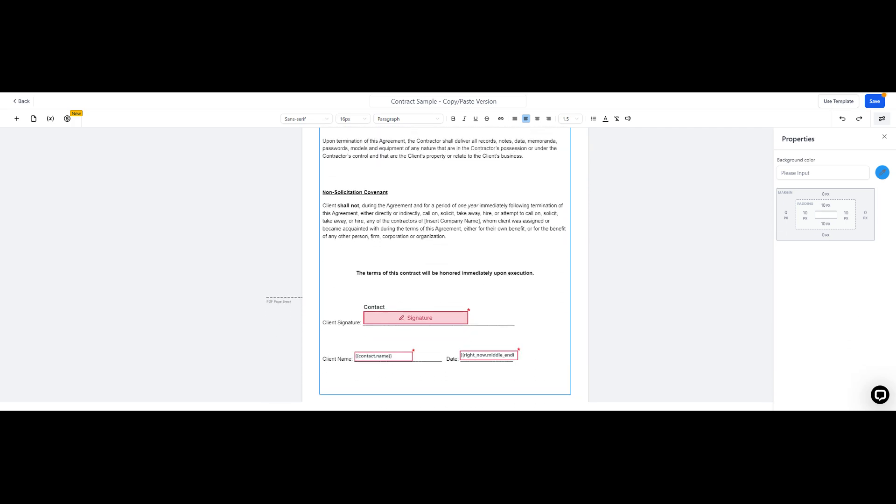
pyautogui.scroll(20, 446, 265)
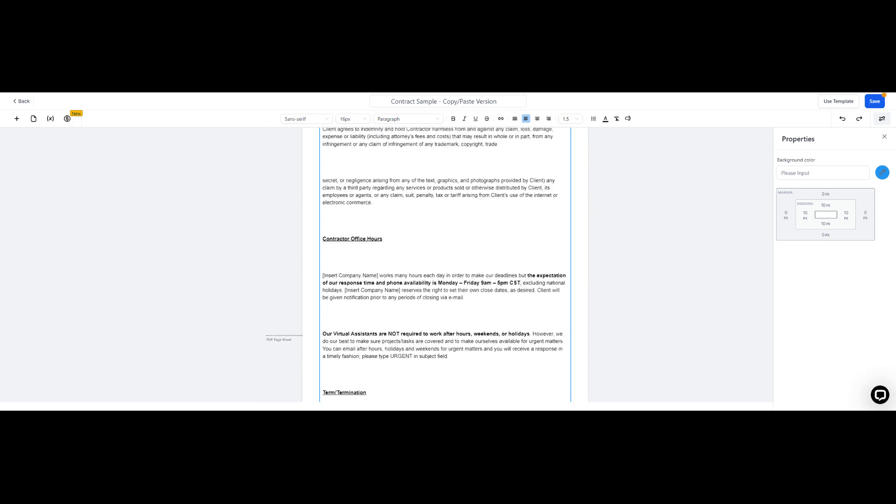
pyautogui.scroll(20, 446, 264)
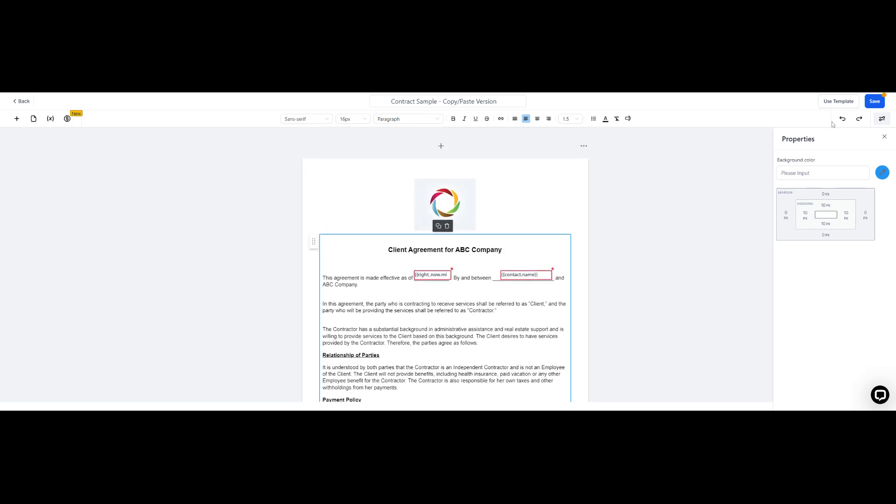
pyautogui.click(875, 101)
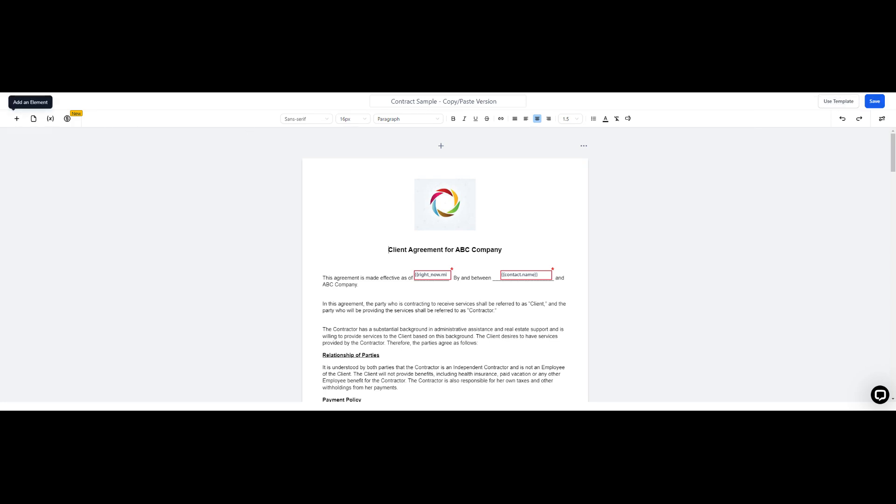
# Step: Return to the templates list and start a new document from the "Contract Sample - Copy/Paste Version" template
pyautogui.click(24, 106)
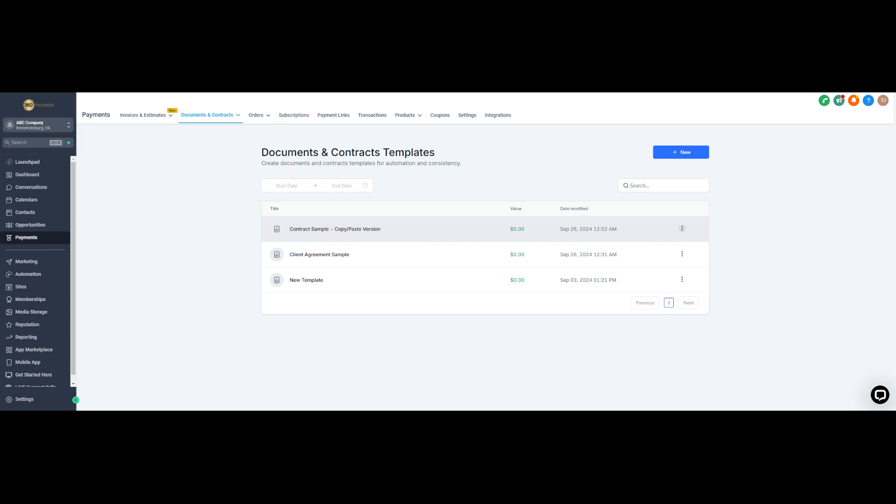
pyautogui.click(682, 228)
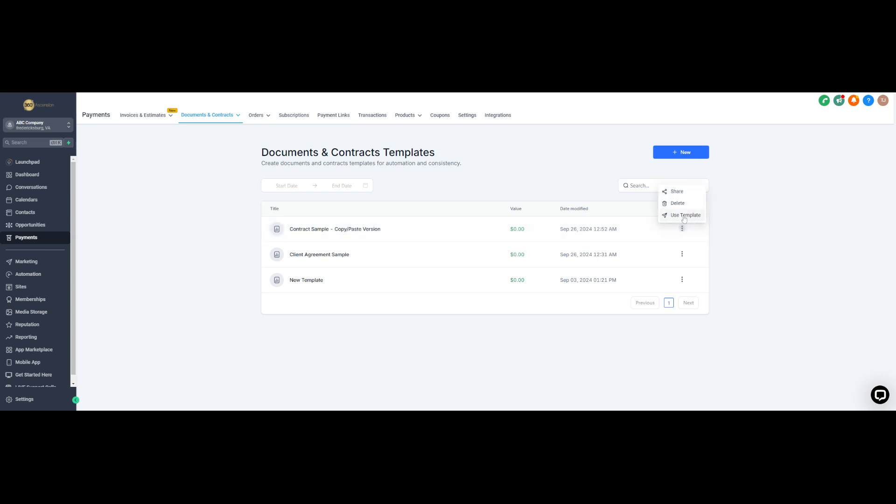
pyautogui.click(684, 217)
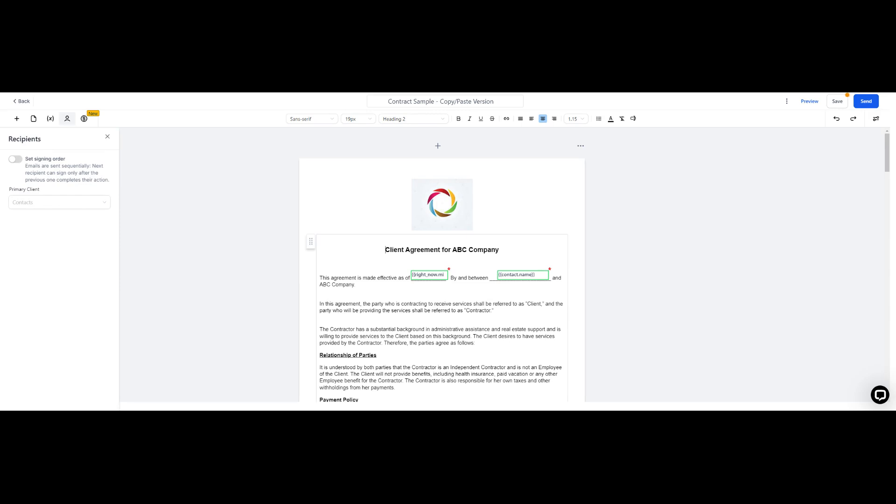
# Step: Assign the client contact as the document's primary client and send the contract via email
pyautogui.scroll(-12, 442, 264)
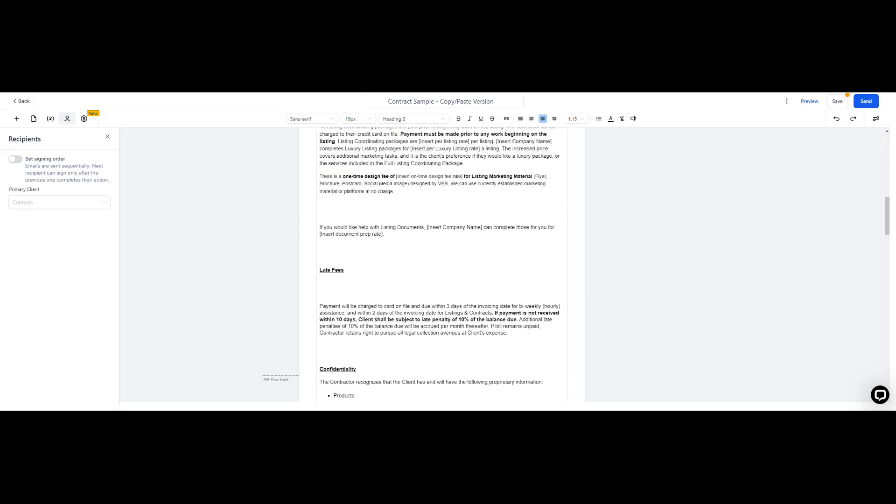
pyautogui.scroll(-15, 442, 264)
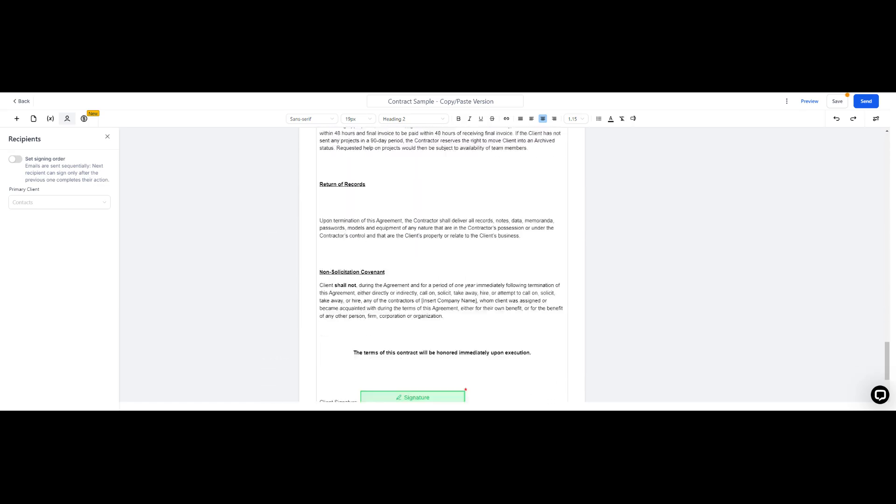
pyautogui.scroll(-3, 442, 263)
pyautogui.scroll(15, 442, 264)
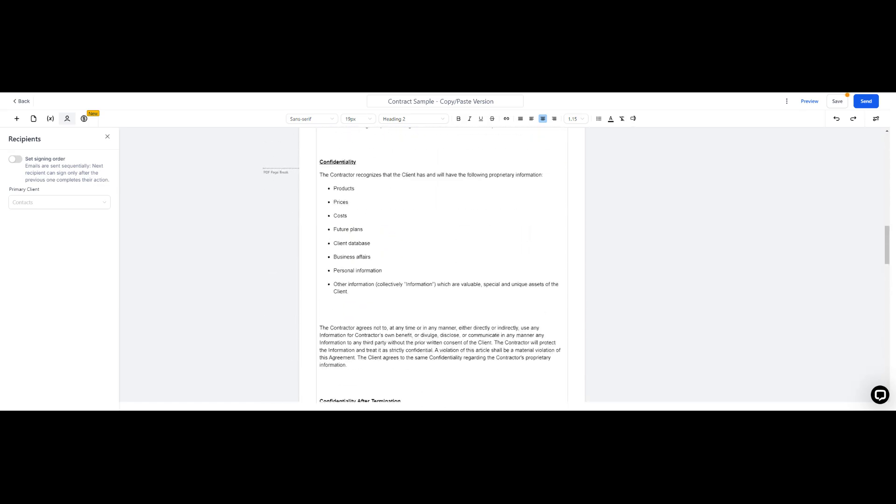
pyautogui.scroll(15, 442, 264)
pyautogui.click(95, 204)
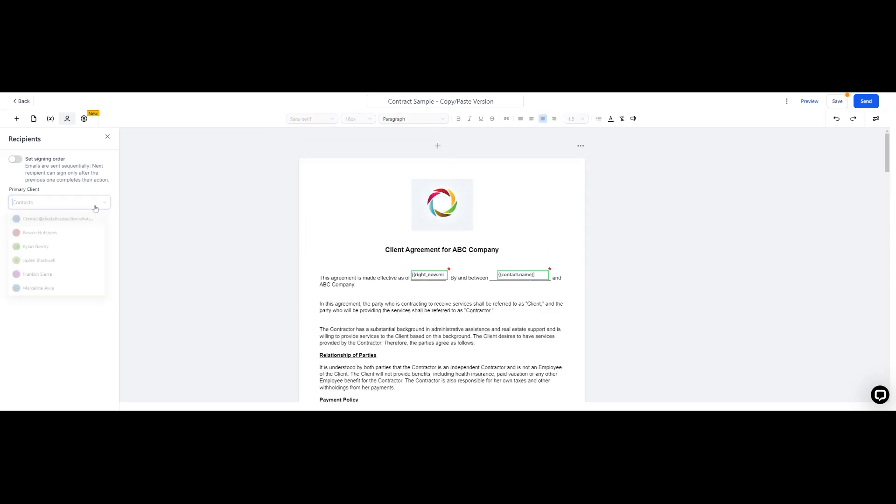
pyautogui.click(37, 249)
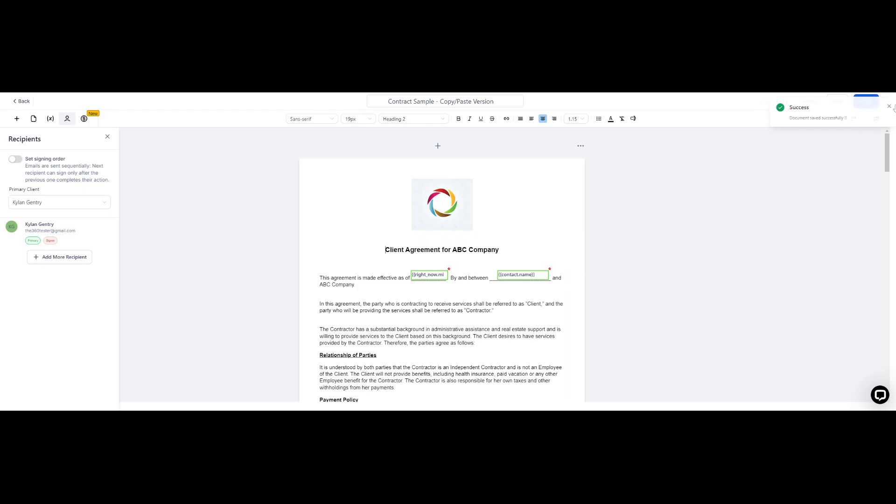
pyautogui.click(867, 102)
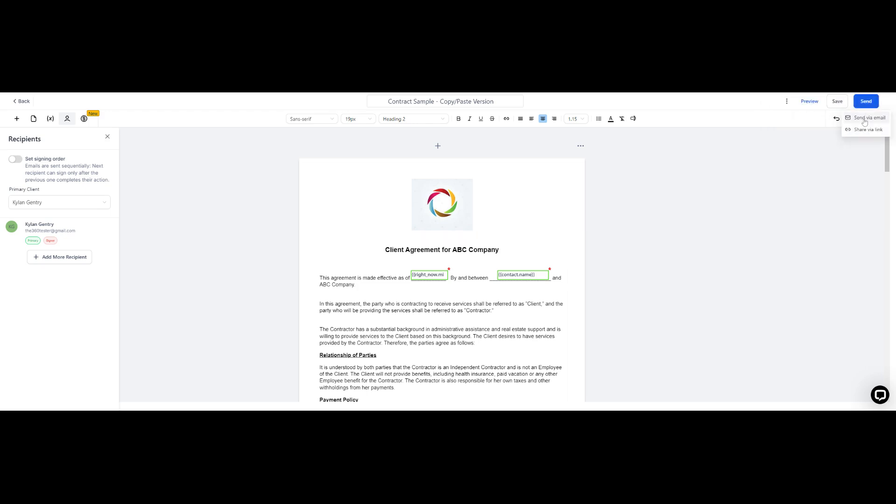
pyautogui.click(865, 120)
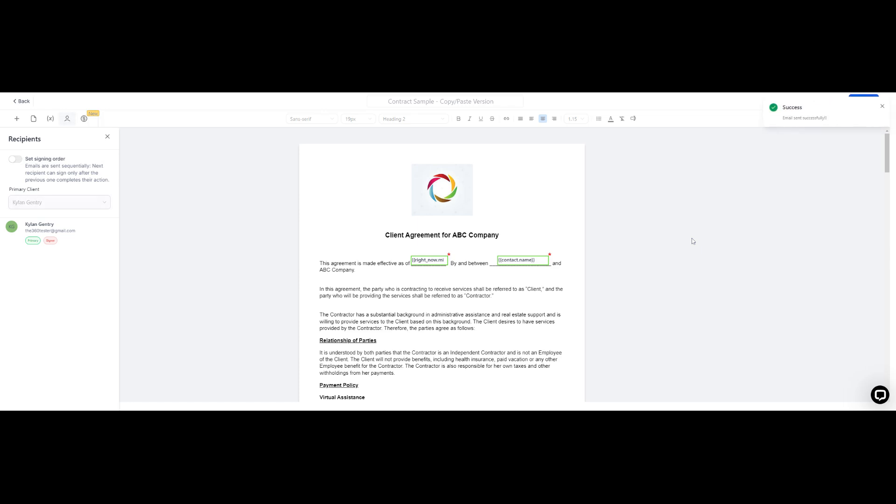